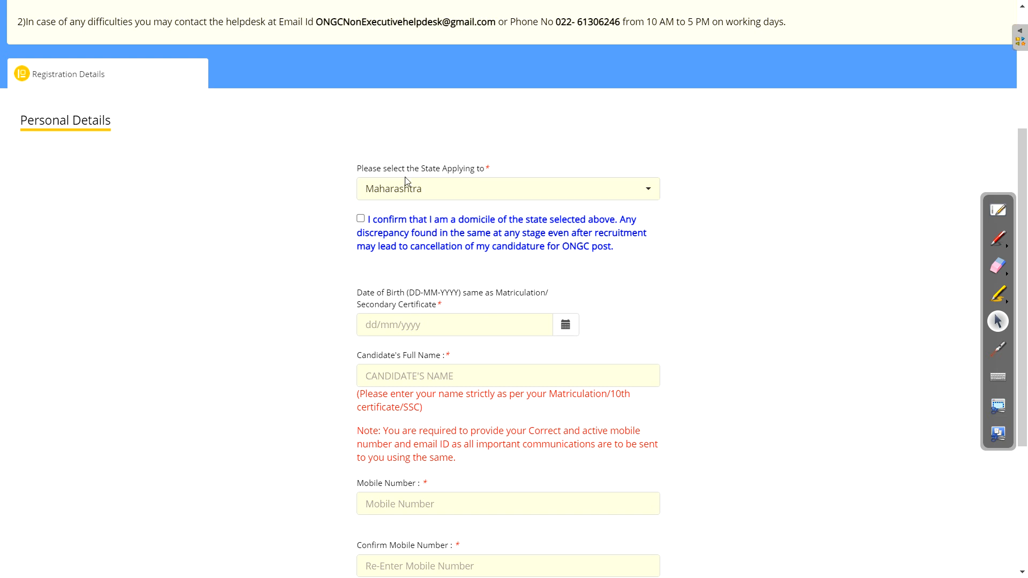
# - Confirm the domicile declaration for Maharashtra and handwrite "(SSC)" in red beside the candidate's full name field
pyautogui.click(360, 219)
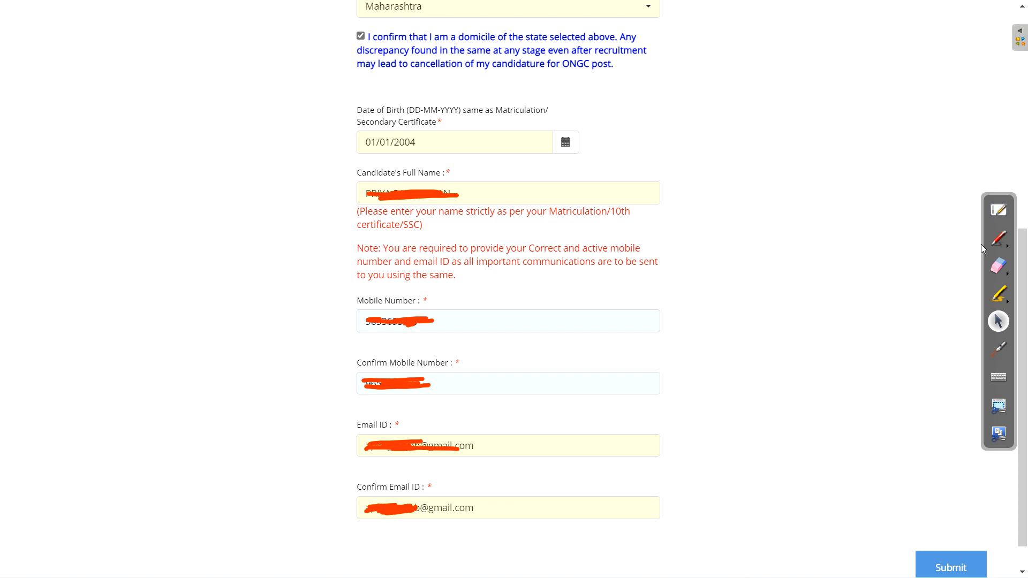
pyautogui.click(999, 239)
pyautogui.moveTo(710, 185)
pyautogui.mouseDown()
pyautogui.moveTo(693, 210)
pyautogui.moveTo(718, 208)
pyautogui.mouseUp()
pyautogui.moveTo(767, 184); pyautogui.dragTo(766, 229)
pyautogui.moveTo(689, 178)
pyautogui.mouseDown()
pyautogui.moveTo(683, 207)
pyautogui.moveTo(697, 230)
pyautogui.mouseUp()
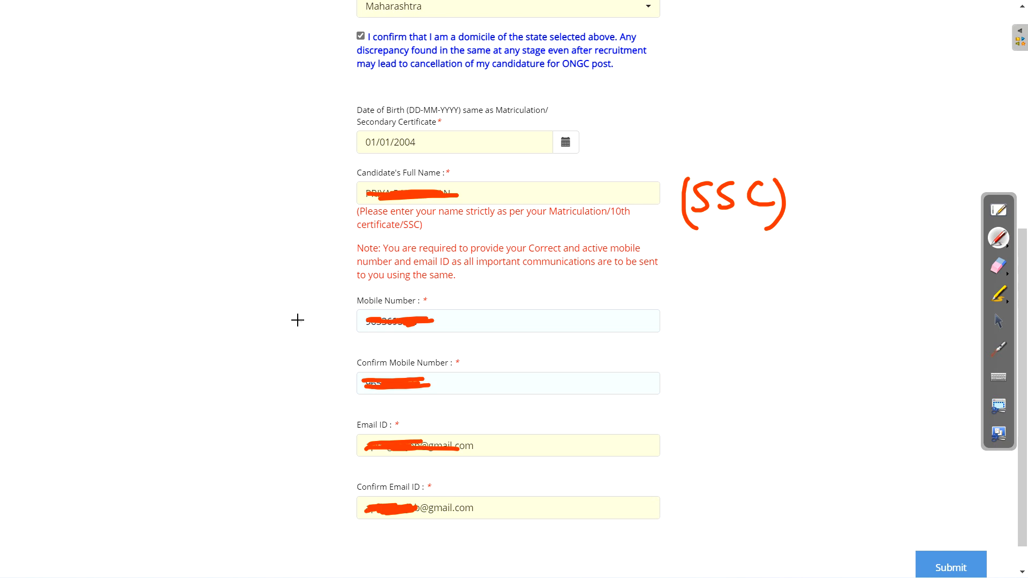
# - Draw red ticks beside the mobile number, email ID and their confirmation fields, and mark the Submit button
pyautogui.moveTo(289, 307); pyautogui.dragTo(386, 279)
pyautogui.moveTo(287, 377); pyautogui.dragTo(371, 345)
pyautogui.moveTo(307, 433); pyautogui.dragTo(394, 397)
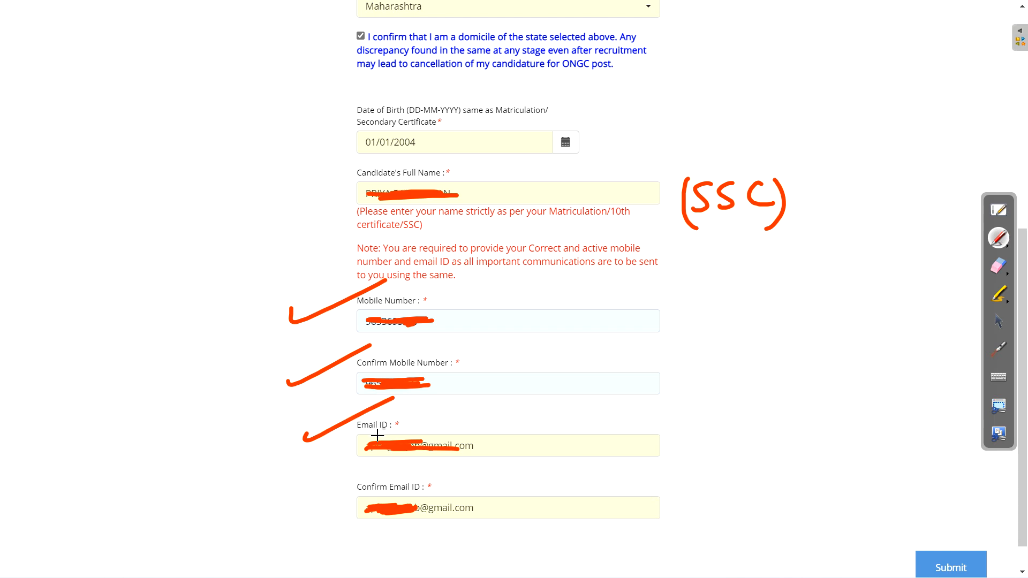
pyautogui.moveTo(311, 504); pyautogui.dragTo(368, 472)
pyautogui.moveTo(932, 552)
pyautogui.mouseDown()
pyautogui.moveTo(1001, 568)
pyautogui.moveTo(942, 537)
pyautogui.mouseUp()
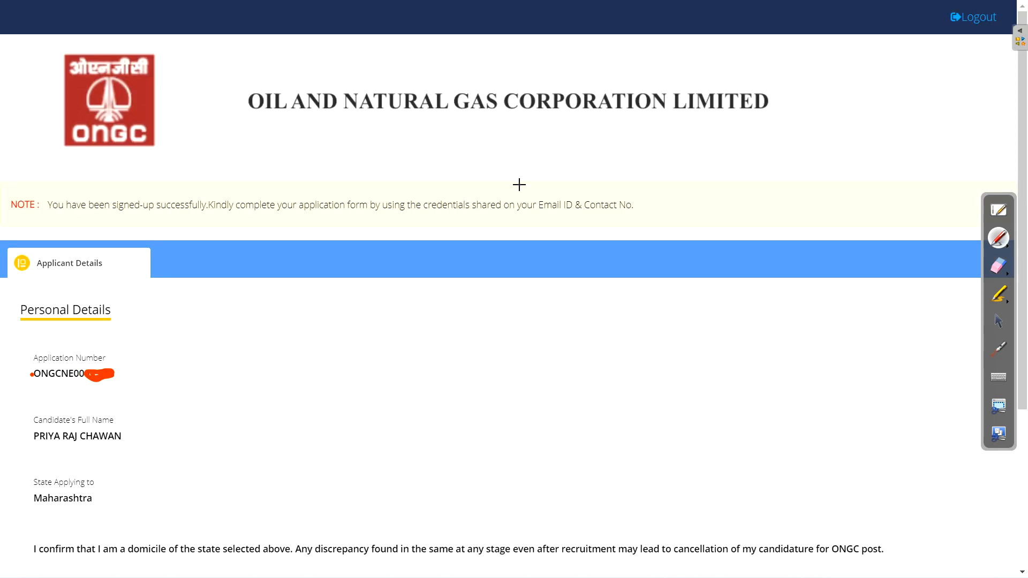
# - Mark the Email ID & Contact No. wording and the Logout link in red, and handwrite "(1min)" above the application form's important notes
pyautogui.moveTo(513, 221); pyautogui.dragTo(600, 223)
pyautogui.moveTo(966, 7)
pyautogui.mouseDown()
pyautogui.moveTo(935, 45)
pyautogui.moveTo(933, 13)
pyautogui.mouseUp()
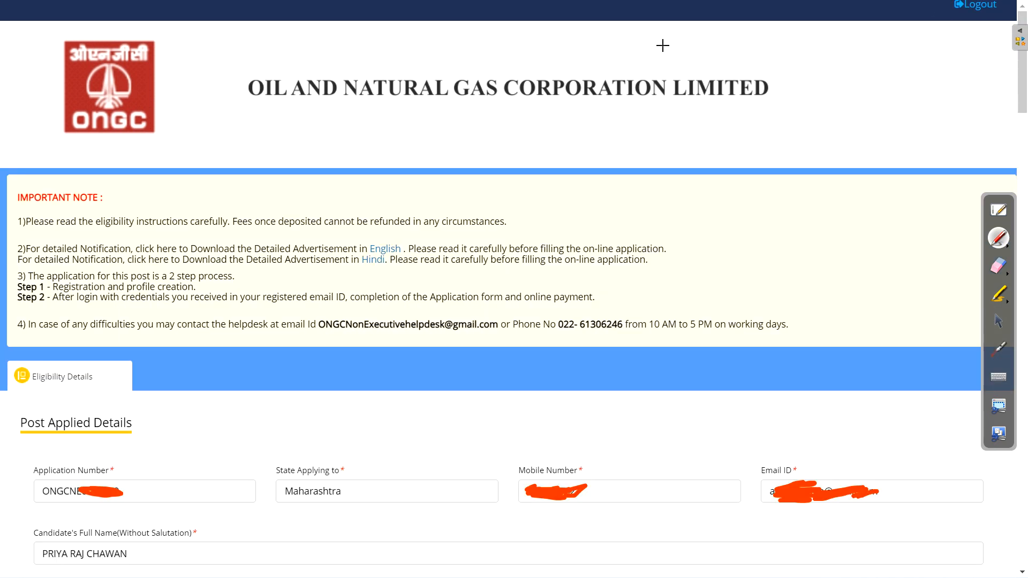
pyautogui.moveTo(688, 123)
pyautogui.mouseDown()
pyautogui.moveTo(703, 141)
pyautogui.moveTo(745, 134)
pyautogui.moveTo(694, 149)
pyautogui.mouseUp()
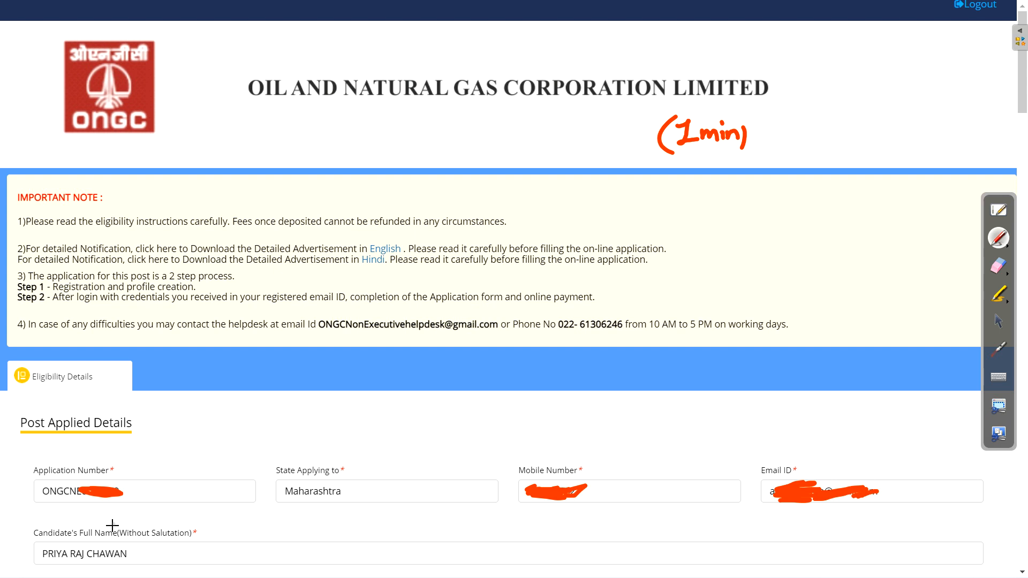
# - Underline "Without Salutation" in the candidate's full name label and handwrite a short bracketed note above it
pyautogui.moveTo(98, 542); pyautogui.dragTo(195, 539)
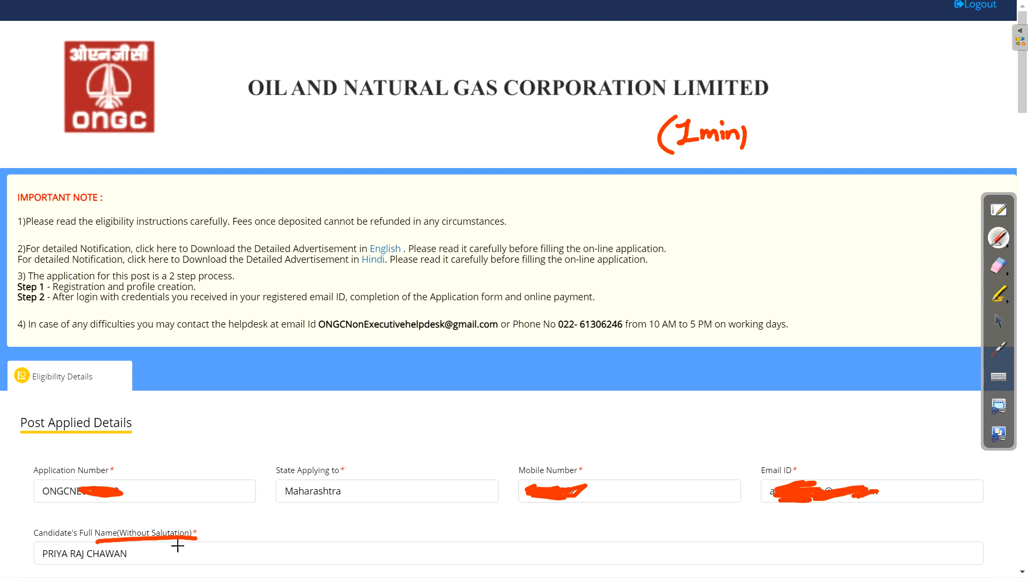
pyautogui.moveTo(320, 415)
pyautogui.mouseDown()
pyautogui.moveTo(316, 458)
pyautogui.moveTo(338, 434)
pyautogui.mouseUp()
pyautogui.moveTo(333, 421)
pyautogui.mouseDown()
pyautogui.moveTo(337, 450)
pyautogui.moveTo(348, 456)
pyautogui.mouseUp()
pyautogui.moveTo(342, 431); pyautogui.dragTo(374, 456)
pyautogui.moveTo(303, 406); pyautogui.dragTo(336, 472)
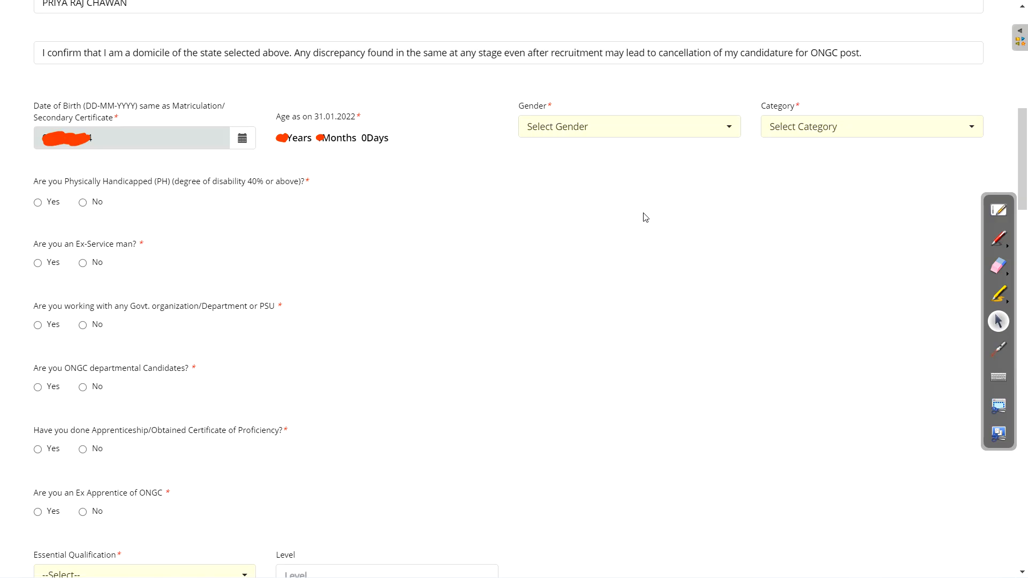
# - Set the gender to Female and, after trying the ST, SC and OBC categories, set the category to EWS
pyautogui.click(576, 133)
pyautogui.click(555, 229)
pyautogui.click(807, 127)
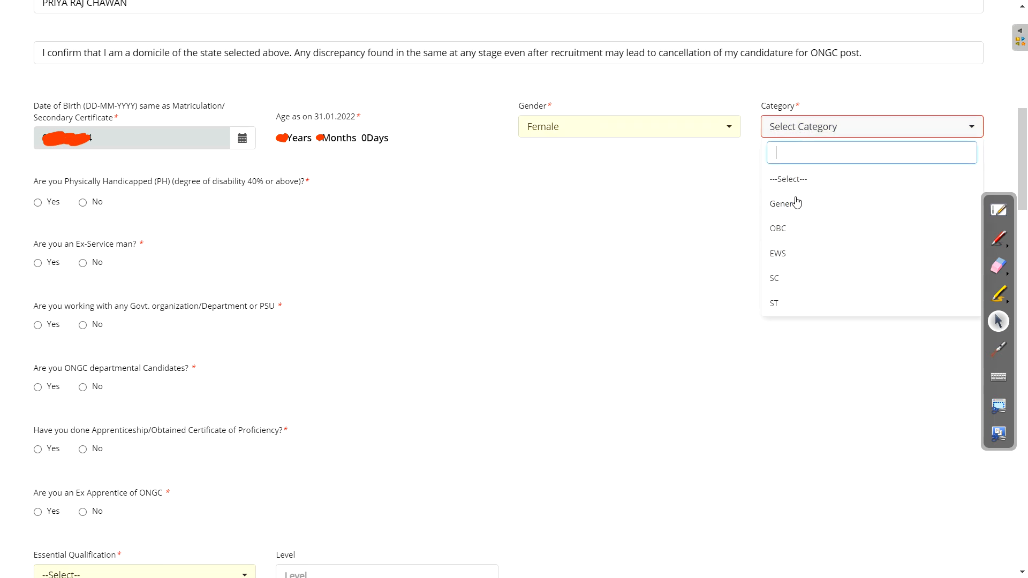
pyautogui.click(790, 309)
pyautogui.click(824, 127)
pyautogui.click(786, 276)
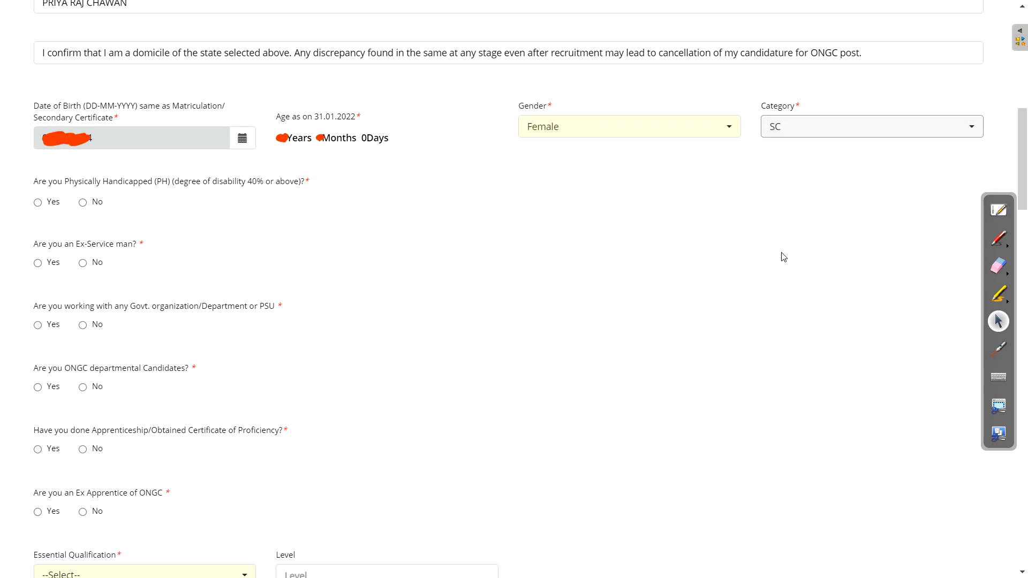
pyautogui.click(803, 128)
pyautogui.click(784, 230)
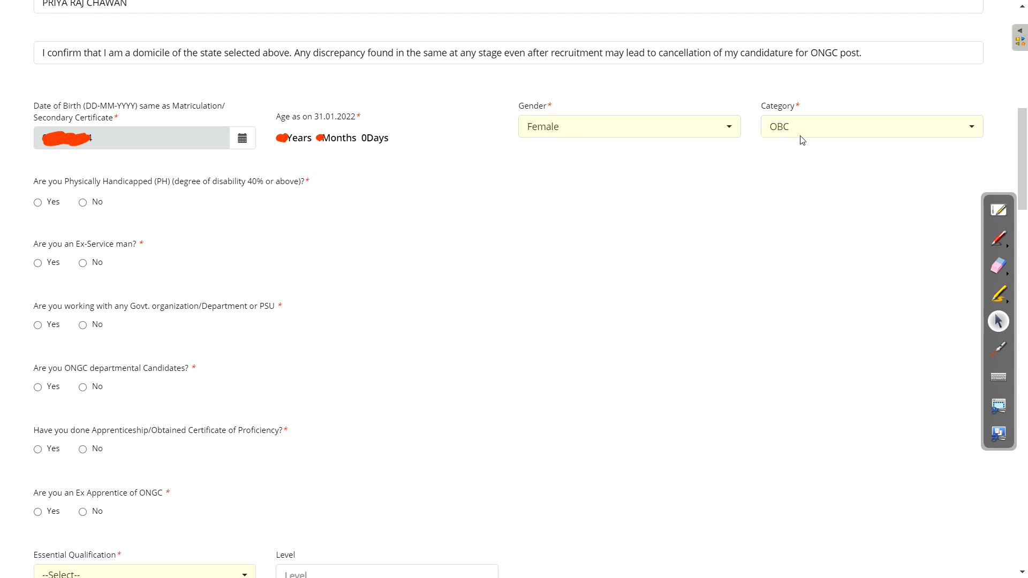
pyautogui.click(800, 131)
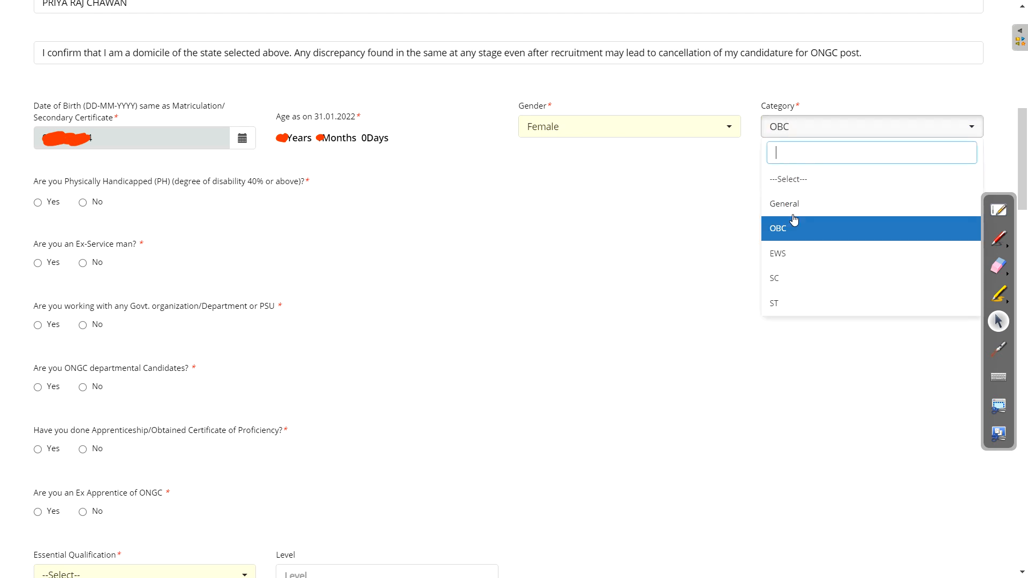
pyautogui.click(776, 254)
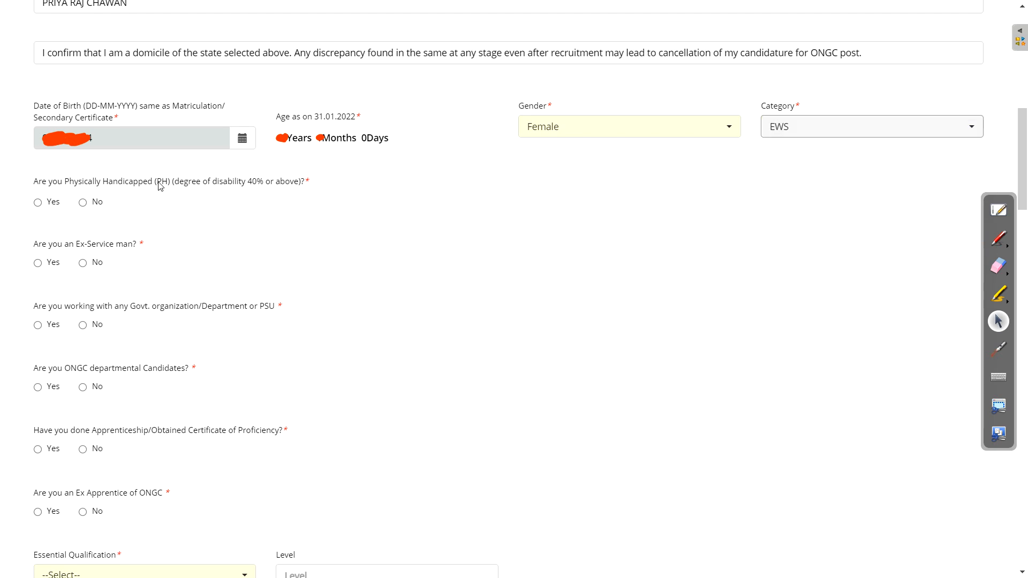
# - Try answering Yes to the physically handicapped question with PWD Category A, checking the sub category options and both scribe assistance answers
pyautogui.click(37, 202)
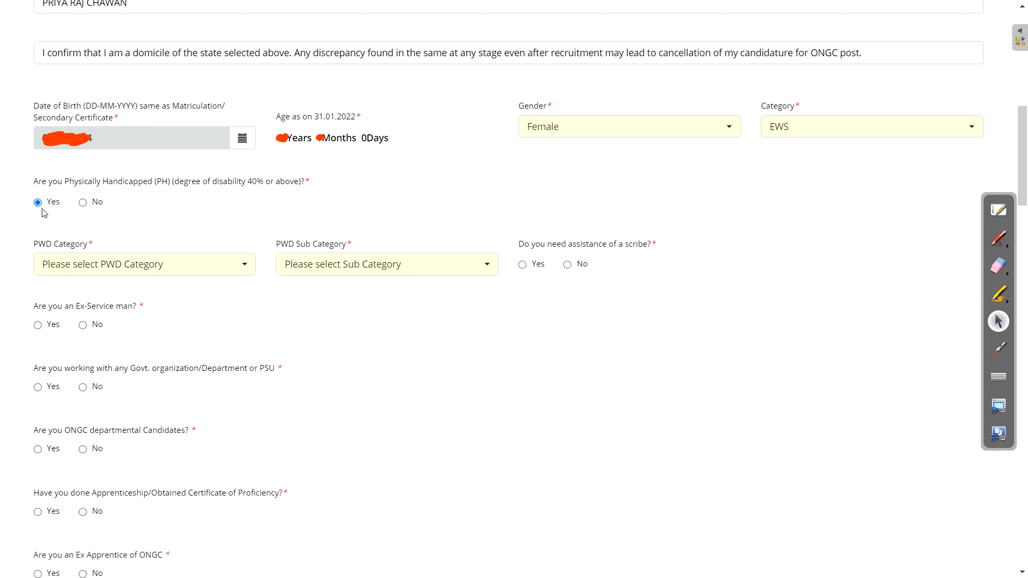
pyautogui.click(146, 266)
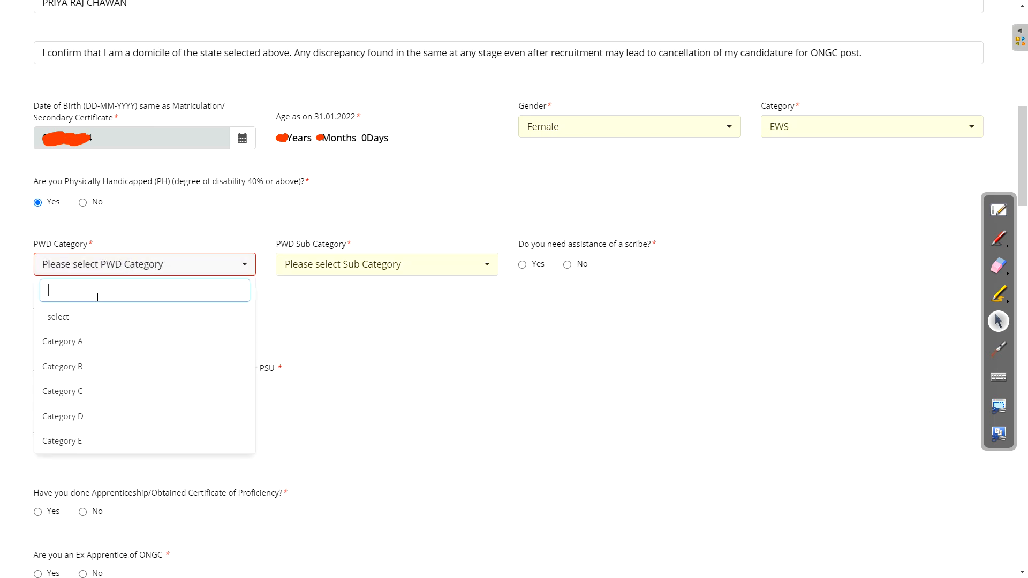
pyautogui.click(320, 273)
pyautogui.click(200, 272)
pyautogui.click(88, 343)
pyautogui.click(342, 270)
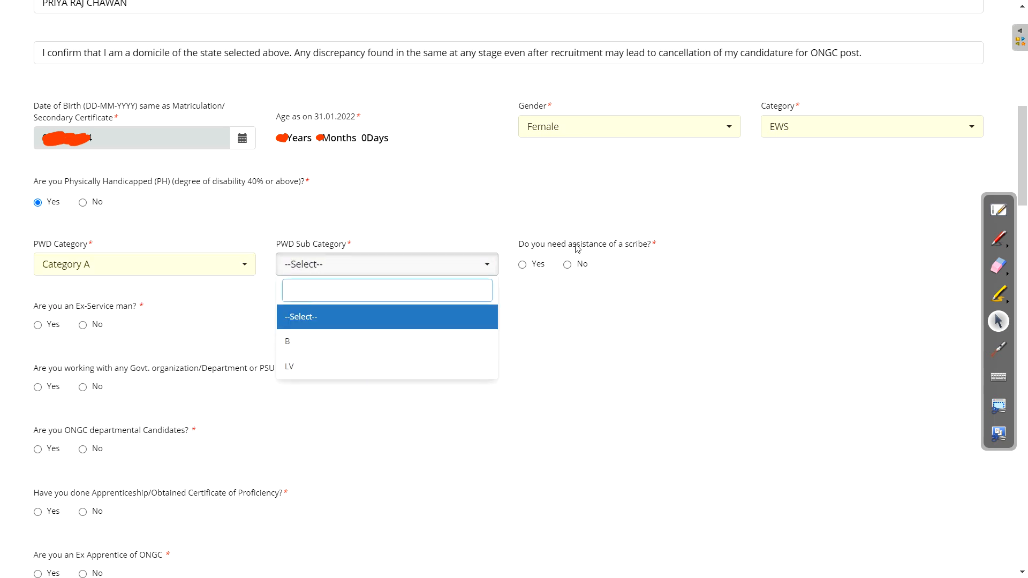
pyautogui.click(523, 265)
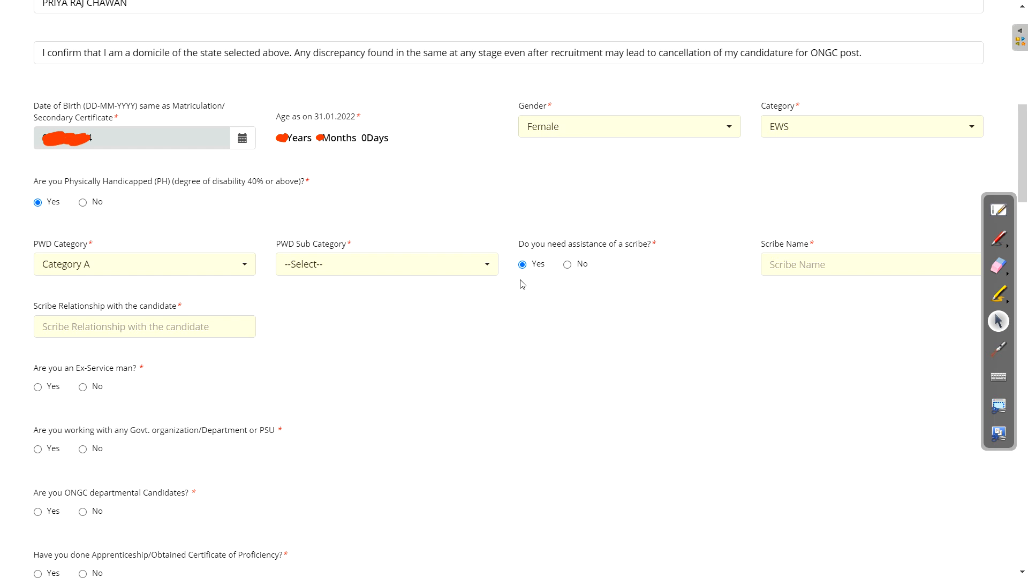
pyautogui.click(567, 264)
pyautogui.click(134, 266)
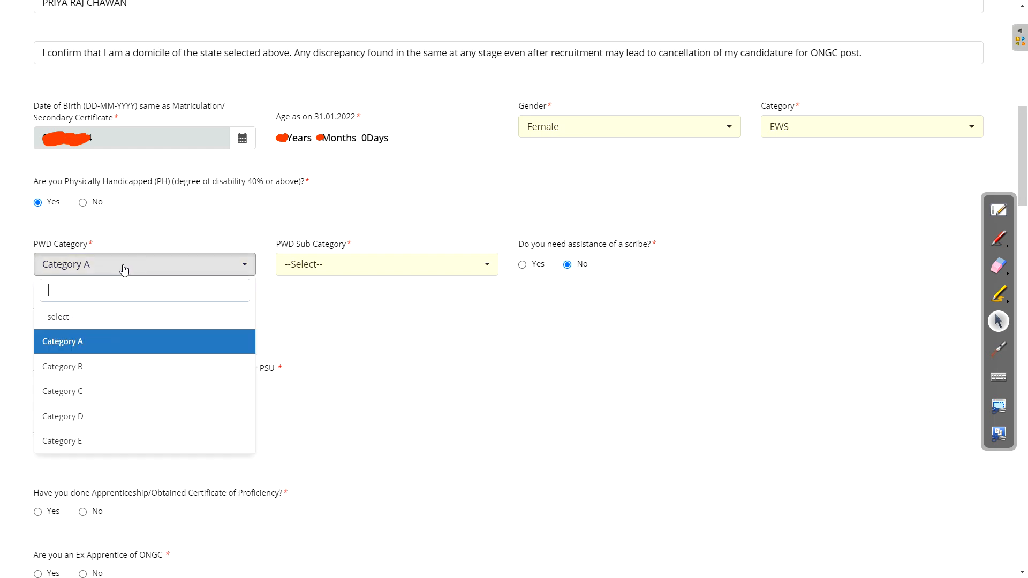
# - Answer No to the physically handicapped and ex-serviceman questions, checking the service date fields that a Yes for ex-serviceman requires
pyautogui.click(83, 202)
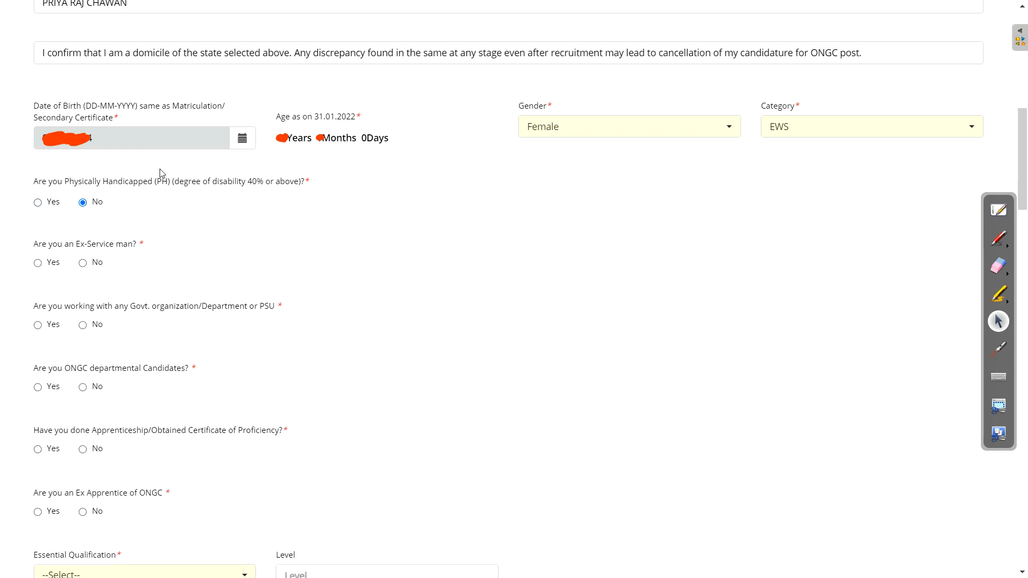
pyautogui.click(41, 262)
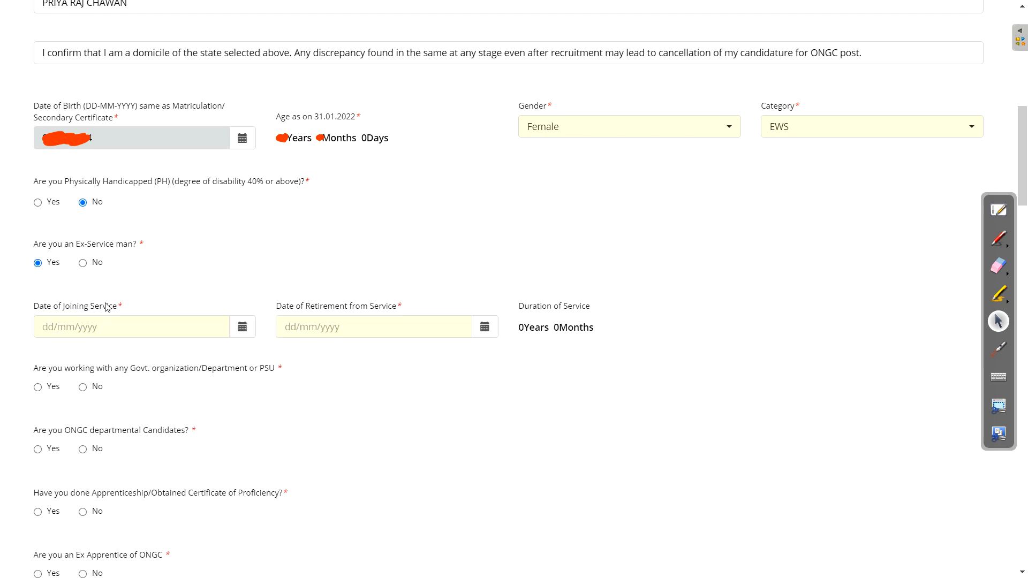
pyautogui.moveTo(61, 309); pyautogui.dragTo(364, 309)
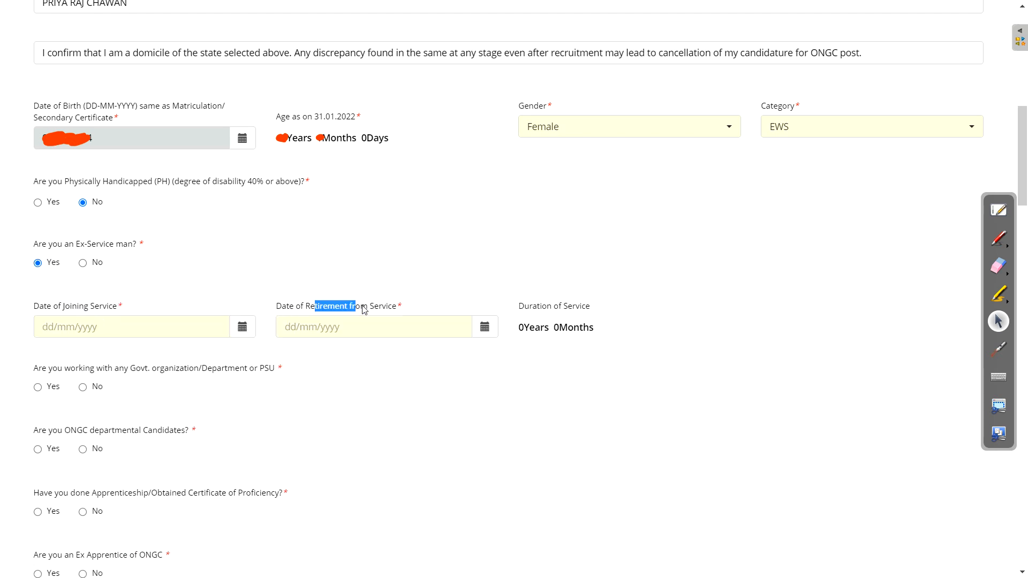
pyautogui.click(84, 263)
# - Answer No to the government/PSU employment and ONGC departmental candidate questions, after trying Yes for each and viewing the CPF number and joining date fields
pyautogui.click(37, 325)
pyautogui.click(83, 325)
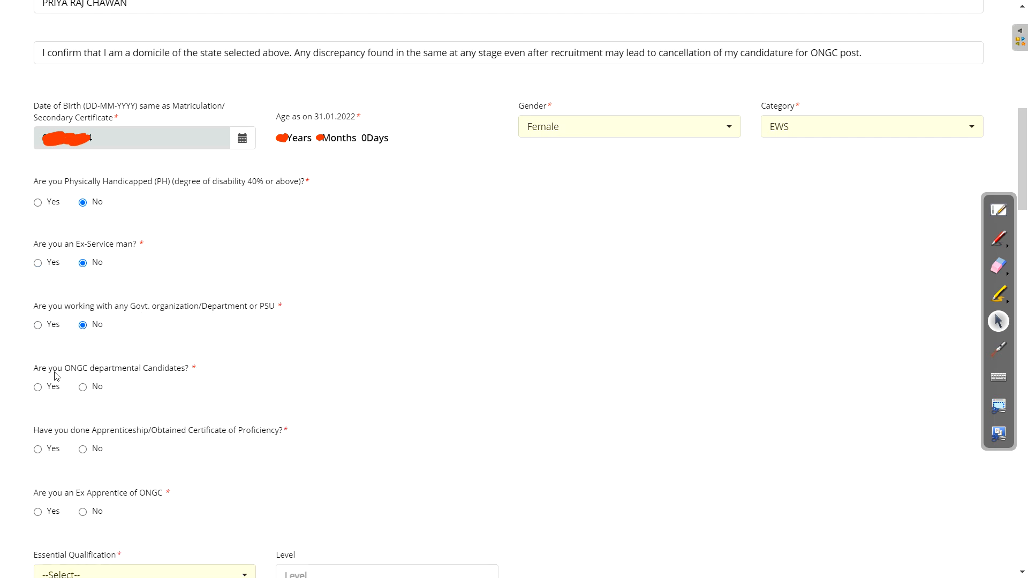
pyautogui.click(37, 387)
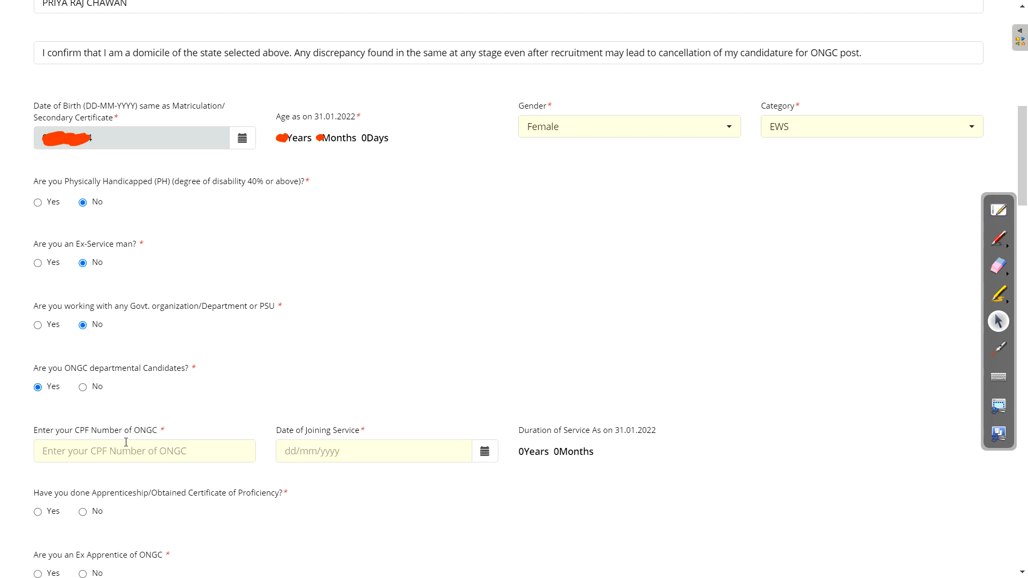
pyautogui.moveTo(72, 437); pyautogui.dragTo(129, 434)
pyautogui.moveTo(298, 436); pyautogui.dragTo(257, 381)
pyautogui.click(83, 387)
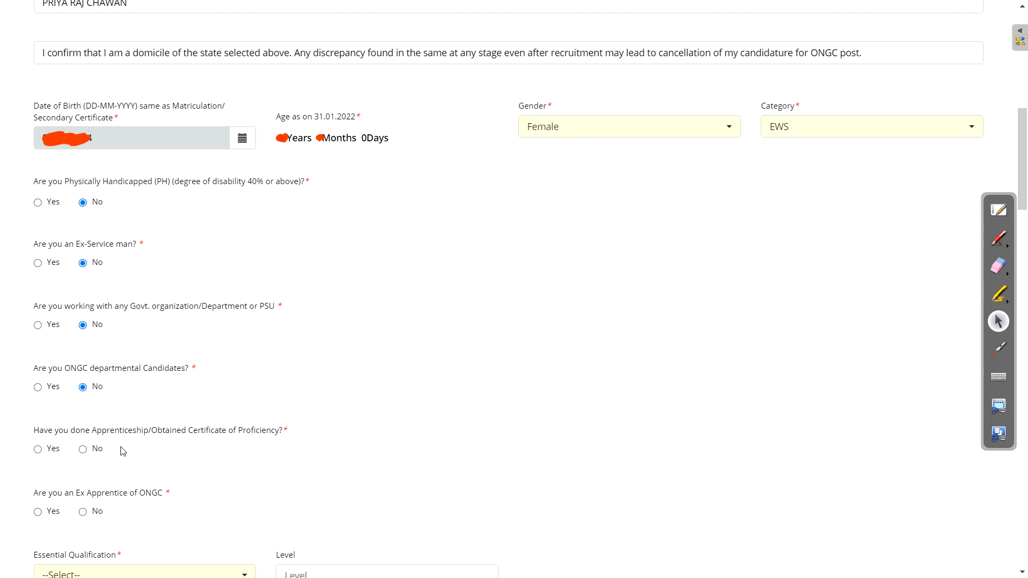
# - Answer No to the apprenticeship certificate and ONGC ex-apprentice questions, after trying Yes for each to view the extra fields
pyautogui.click(37, 450)
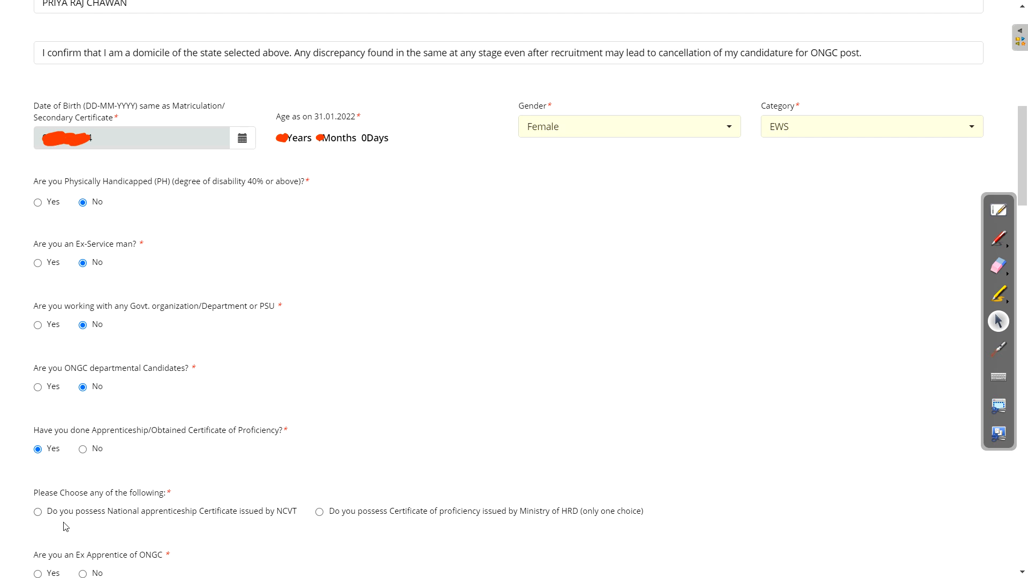
pyautogui.click(103, 455)
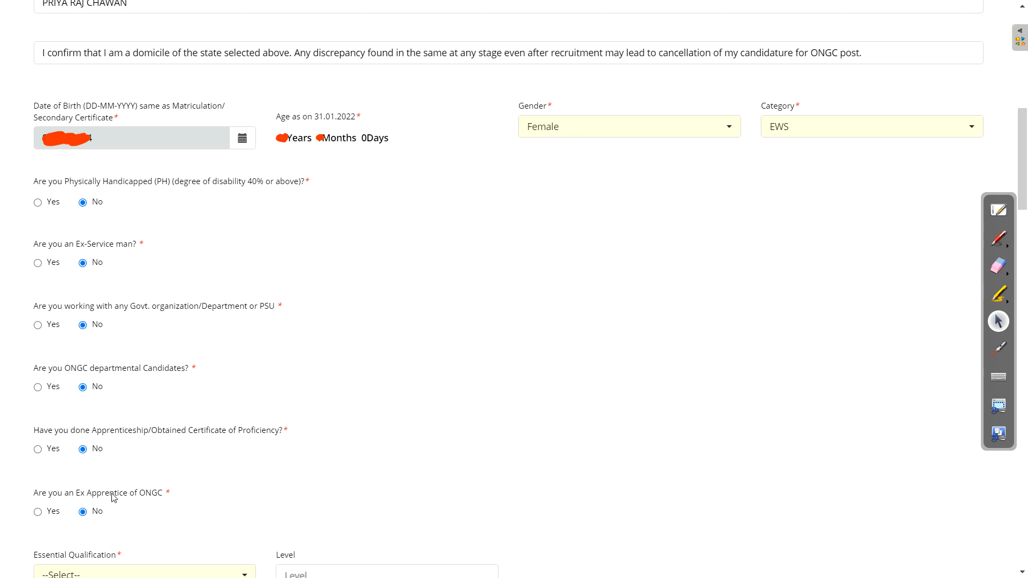
pyautogui.click(38, 512)
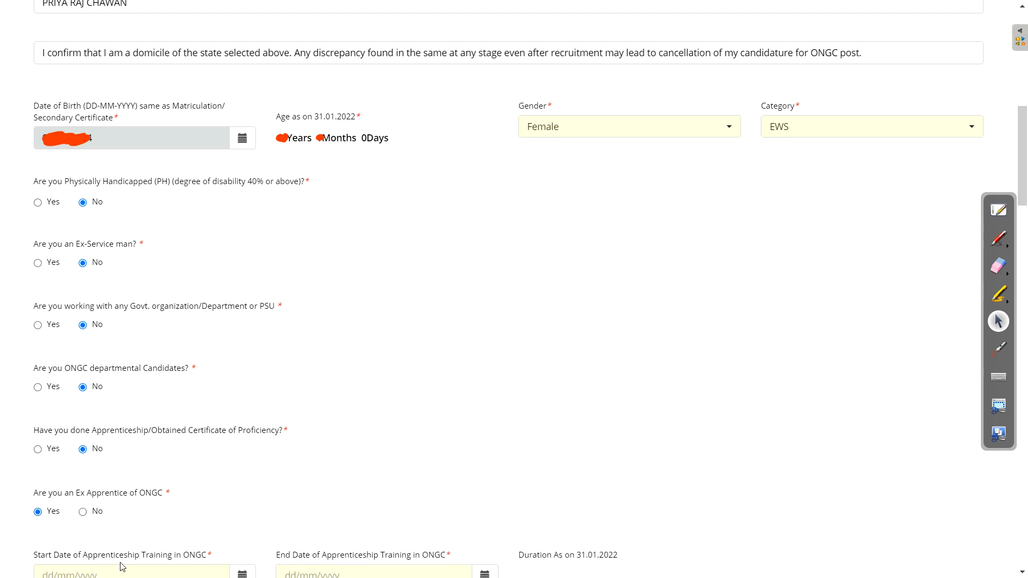
pyautogui.moveTo(85, 557); pyautogui.dragTo(216, 552)
pyautogui.moveTo(326, 556); pyautogui.dragTo(363, 557)
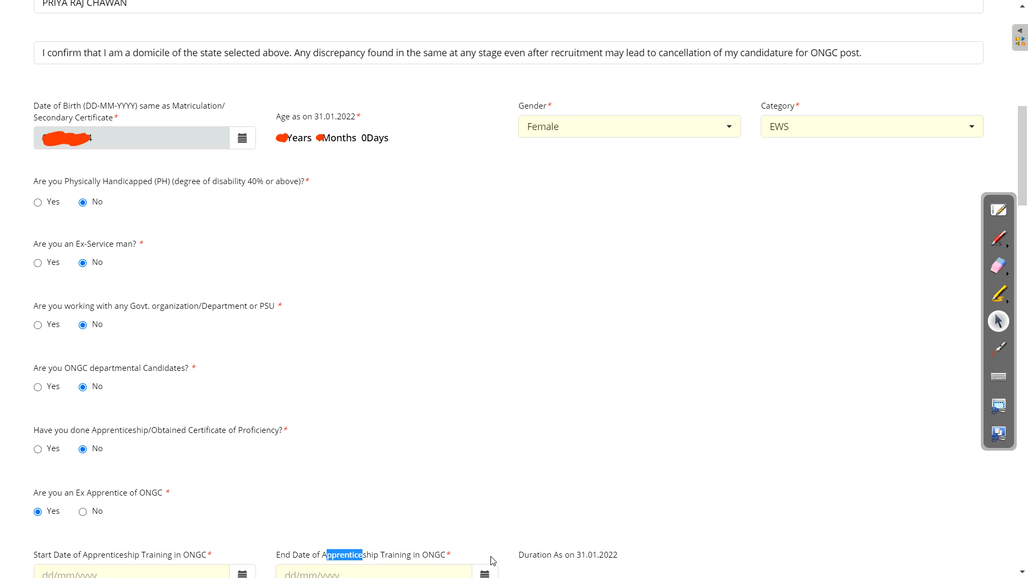
pyautogui.click(83, 512)
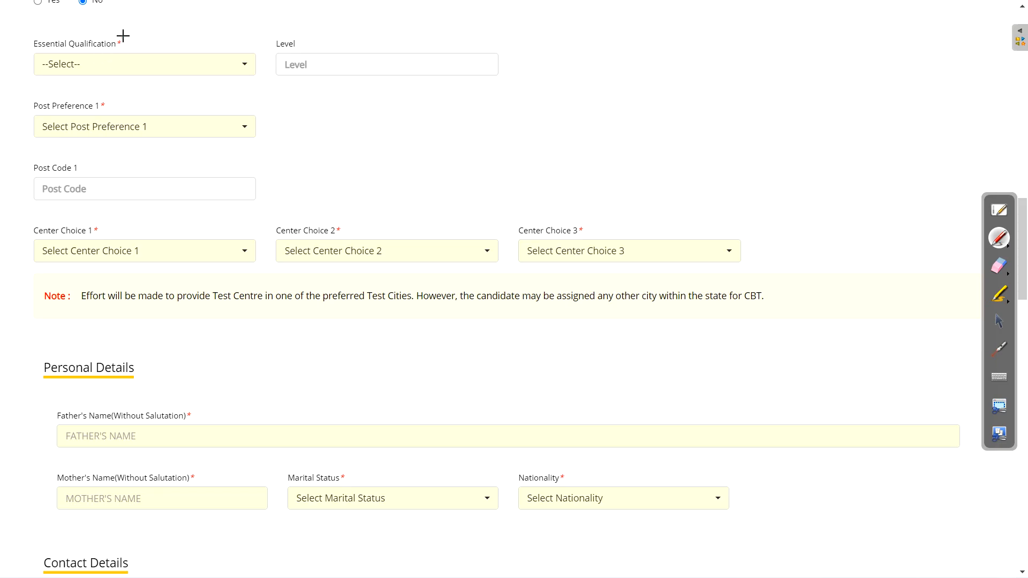
# - Draw a red tick beside the Essential Qualification label and choose 3 years Diploma in Electronics/Telecom/ E&T Engineering, checking the level
pyautogui.moveTo(123, 36); pyautogui.dragTo(194, 26)
pyautogui.click(998, 322)
pyautogui.click(128, 65)
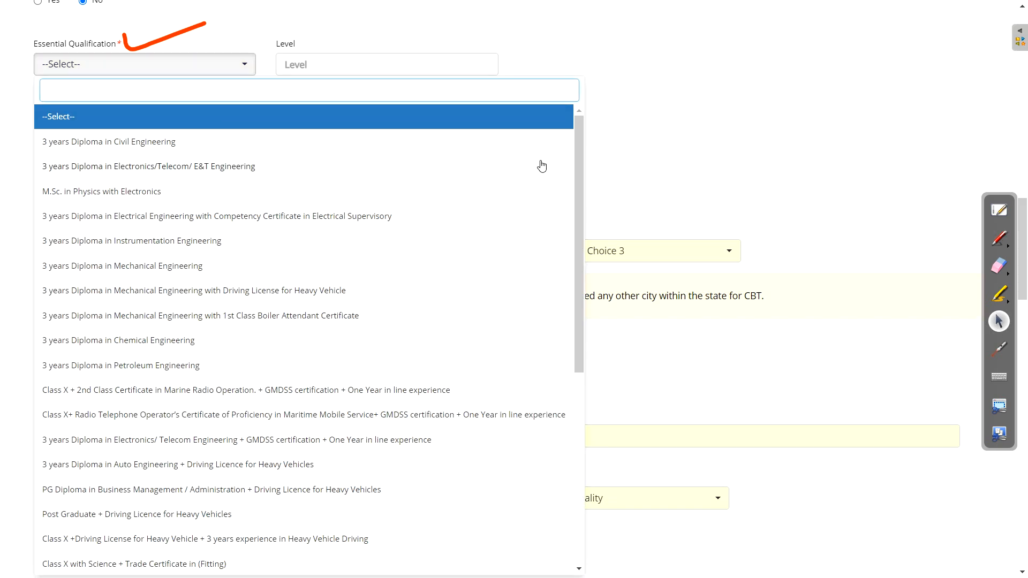
pyautogui.click(94, 167)
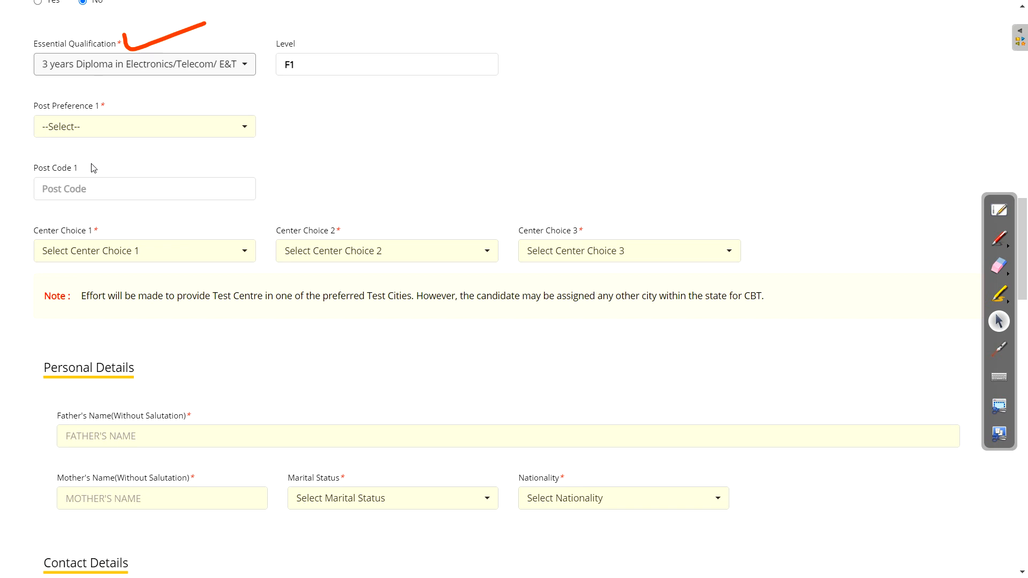
pyautogui.moveTo(287, 65); pyautogui.dragTo(314, 65)
pyautogui.click(324, 133)
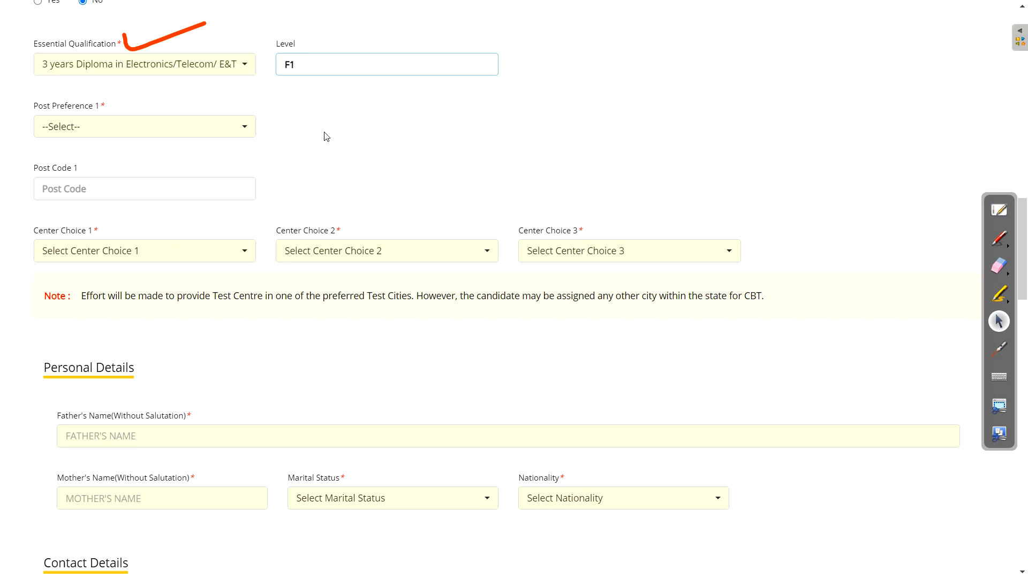
# - View the Post Preference 1 options, and change the essential qualification to 3 years Diploma in Mechanical Engineering
pyautogui.click(82, 124)
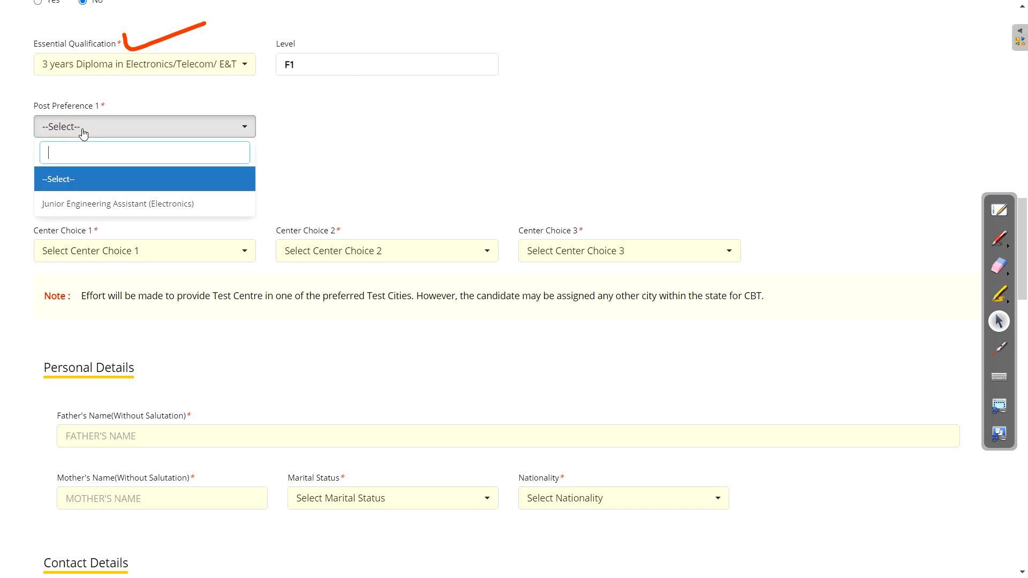
pyautogui.click(245, 125)
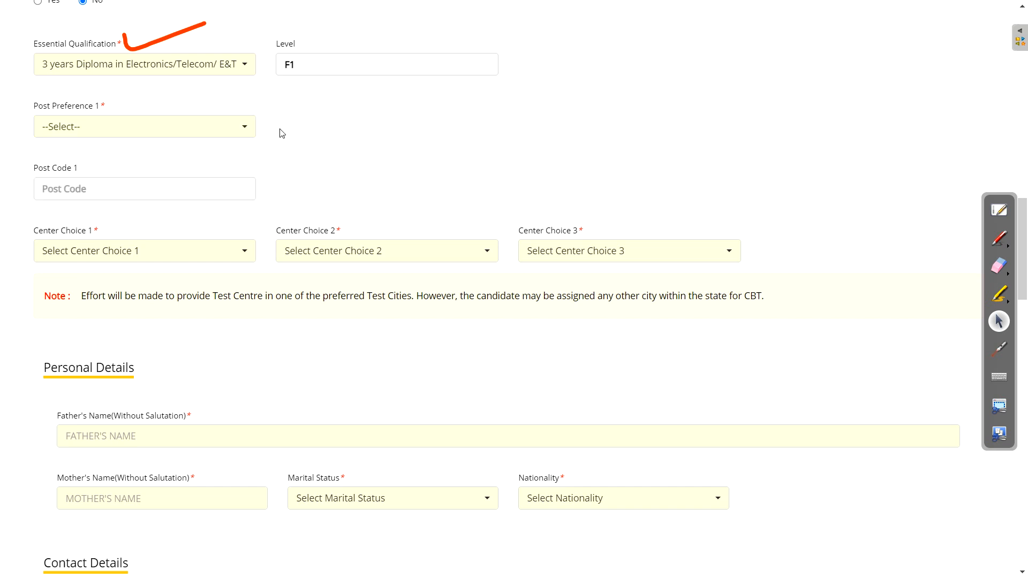
pyautogui.click(175, 71)
pyautogui.click(147, 256)
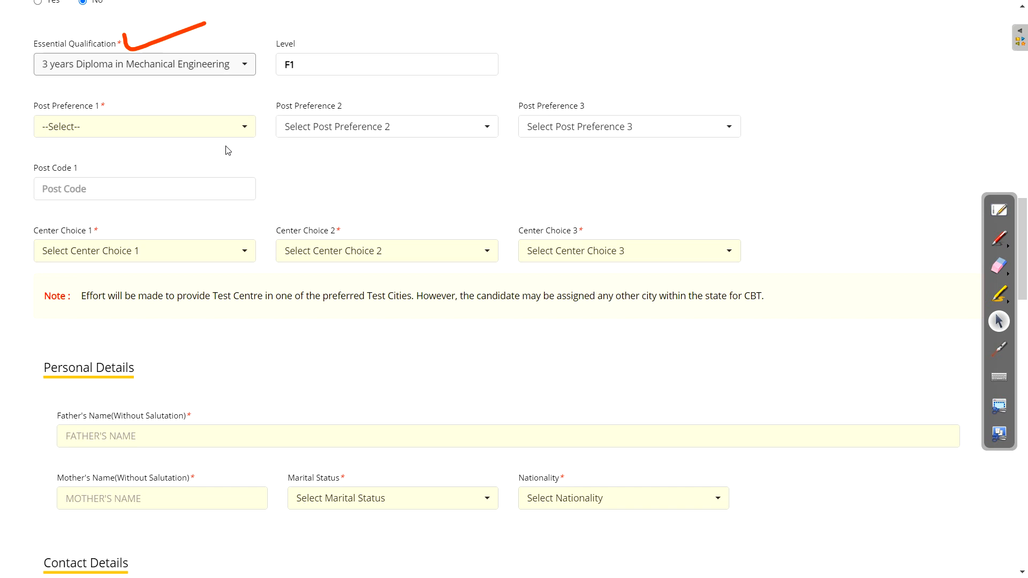
# - View the Post Preference 2 options, write a circled 1 with an arrow to 3 beside them, and erase the note
pyautogui.click(142, 133)
pyautogui.click(339, 132)
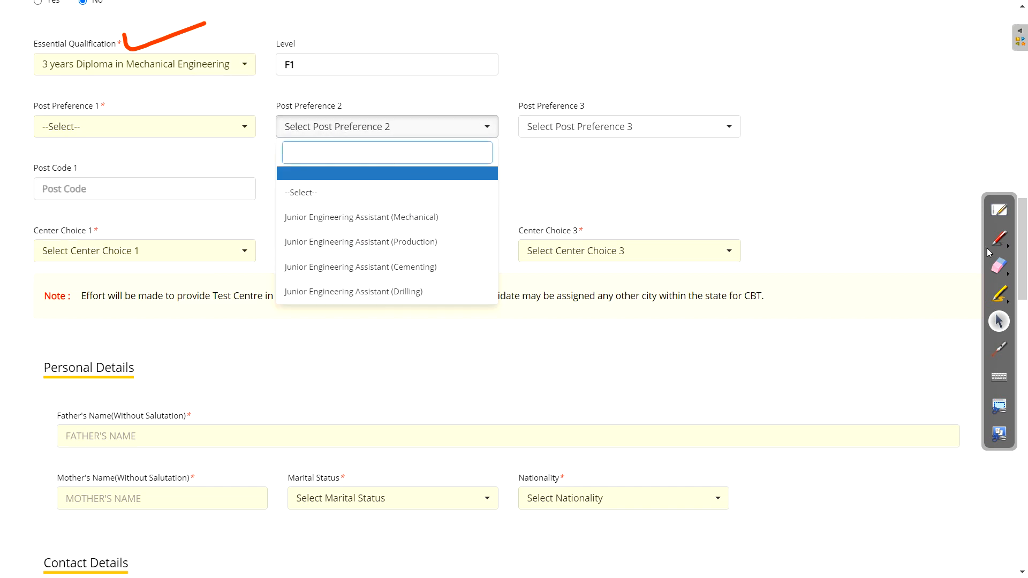
pyautogui.click(999, 238)
pyautogui.moveTo(665, 161)
pyautogui.mouseDown()
pyautogui.moveTo(665, 189)
pyautogui.moveTo(724, 184)
pyautogui.mouseUp()
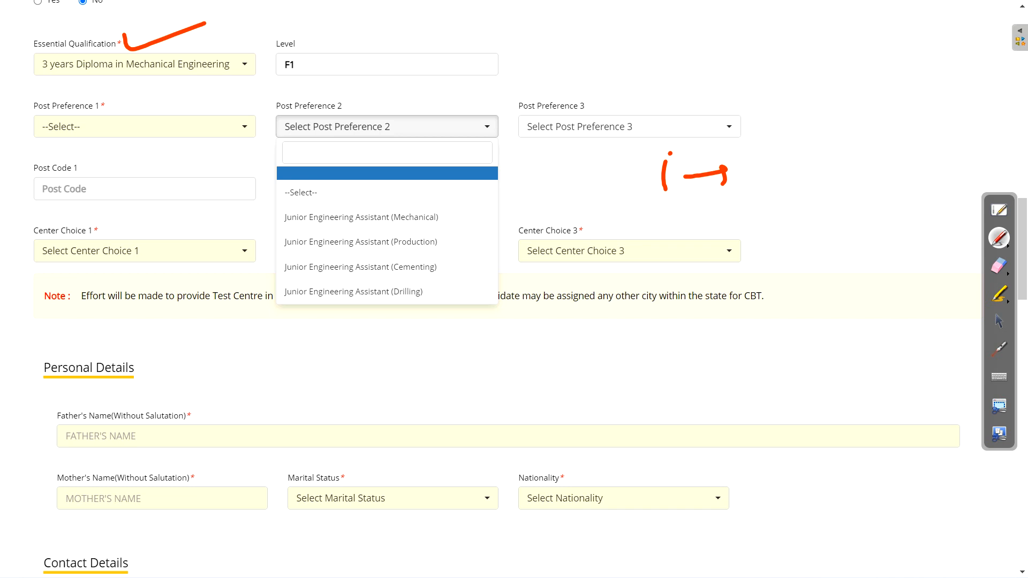
pyautogui.moveTo(673, 152); pyautogui.dragTo(661, 155)
pyautogui.moveTo(736, 159); pyautogui.dragTo(739, 189)
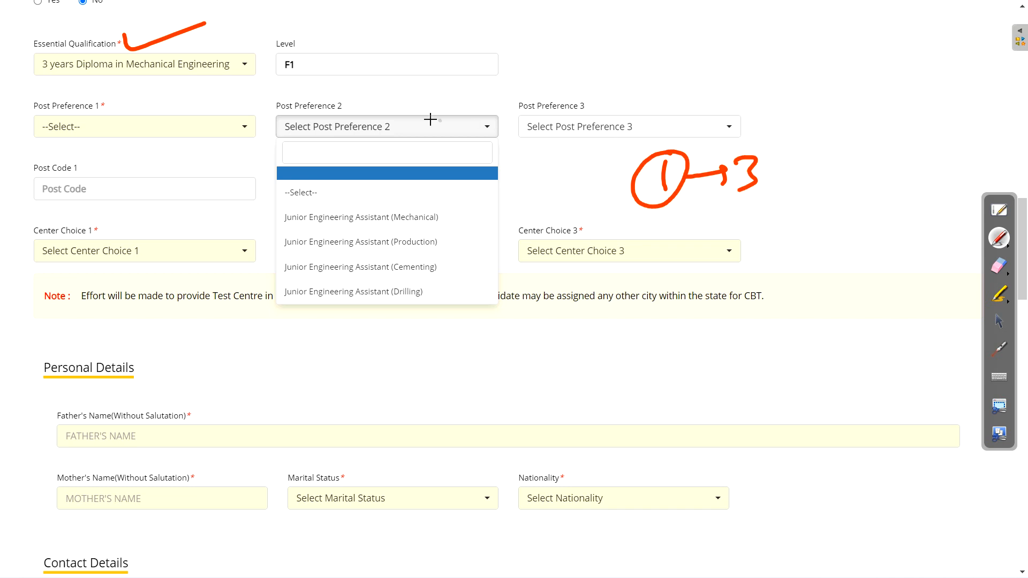
pyautogui.click(999, 266)
pyautogui.moveTo(669, 166)
pyautogui.mouseDown()
pyautogui.moveTo(741, 151)
pyautogui.moveTo(823, 207)
pyautogui.mouseUp()
pyautogui.click(999, 322)
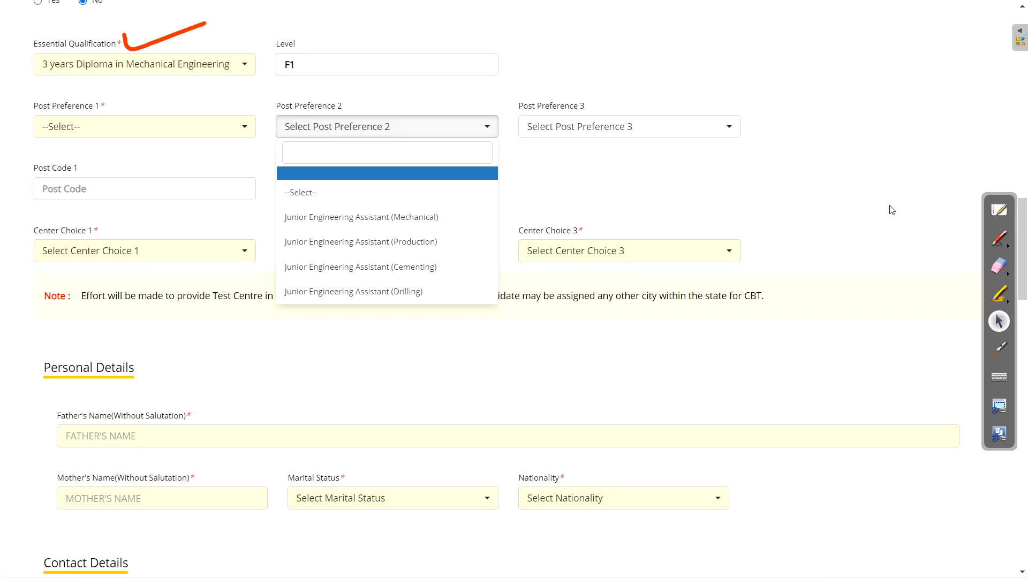
# - Set Post Preferences 1, 2 and 3 to Junior Engineering Assistant (Mechanical), (Production) and (Cementing)
pyautogui.click(132, 130)
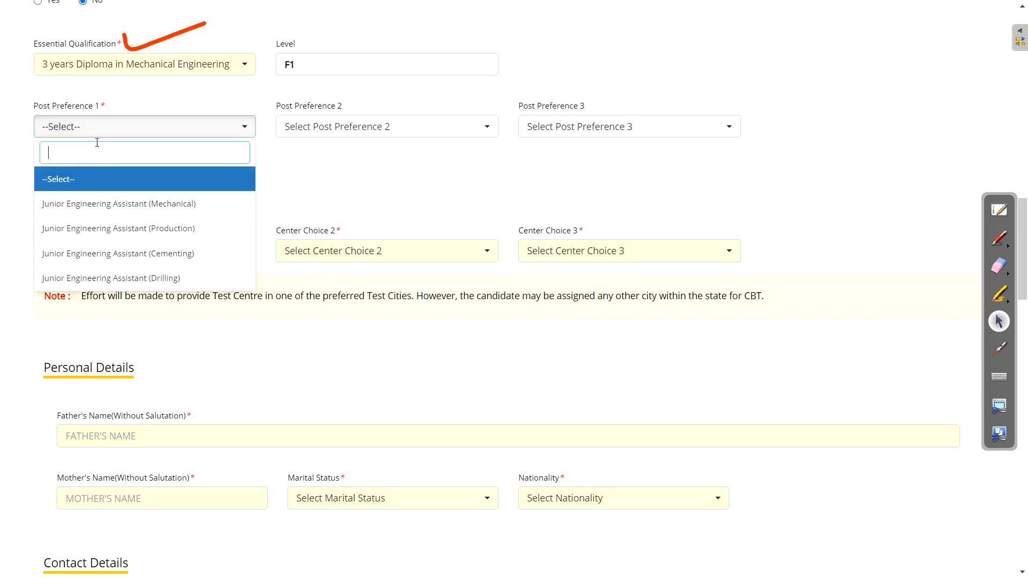
pyautogui.click(98, 84)
pyautogui.click(98, 69)
pyautogui.click(156, 266)
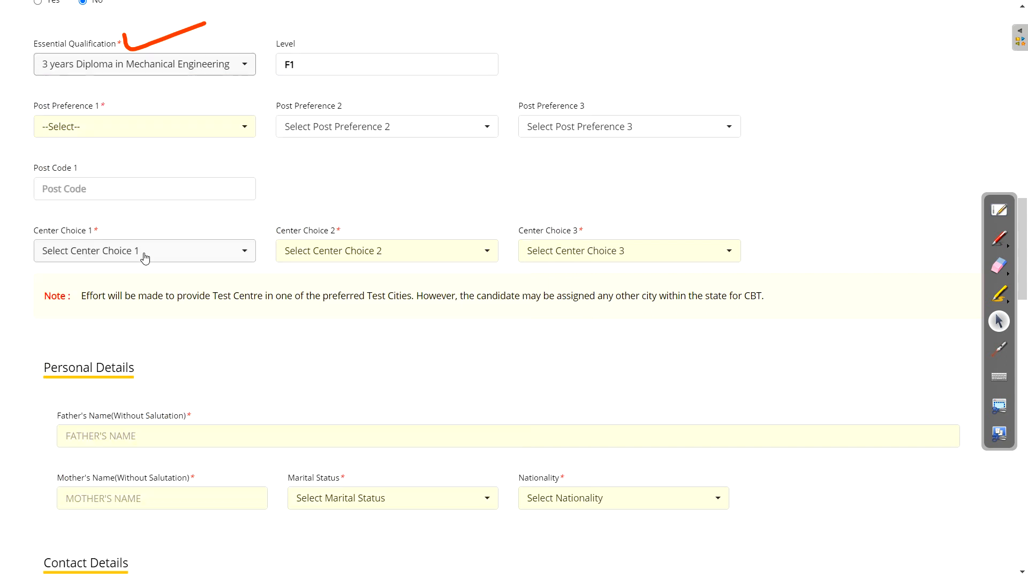
pyautogui.click(114, 135)
pyautogui.click(160, 202)
pyautogui.click(367, 126)
pyautogui.click(360, 241)
pyautogui.click(591, 127)
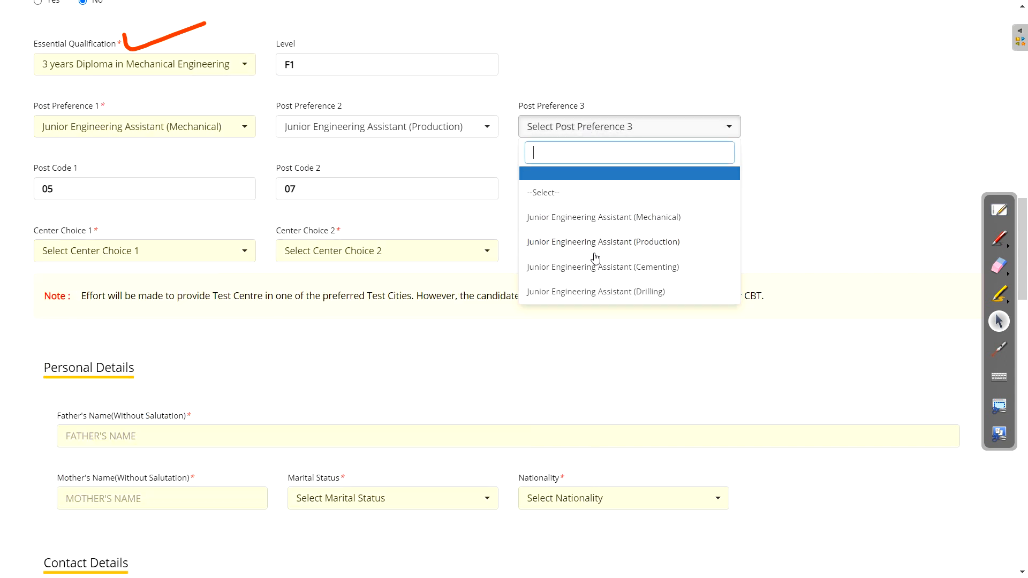
pyautogui.click(587, 266)
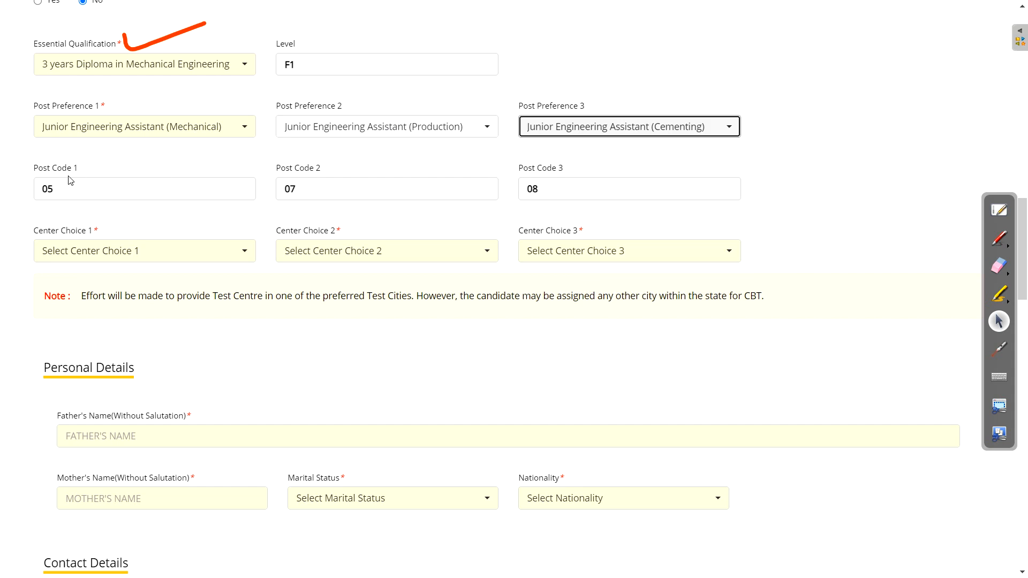
# - Set Center Choice 1 to Mumbai and Center Choice 2 to Aurangabad (MH)
pyautogui.click(94, 253)
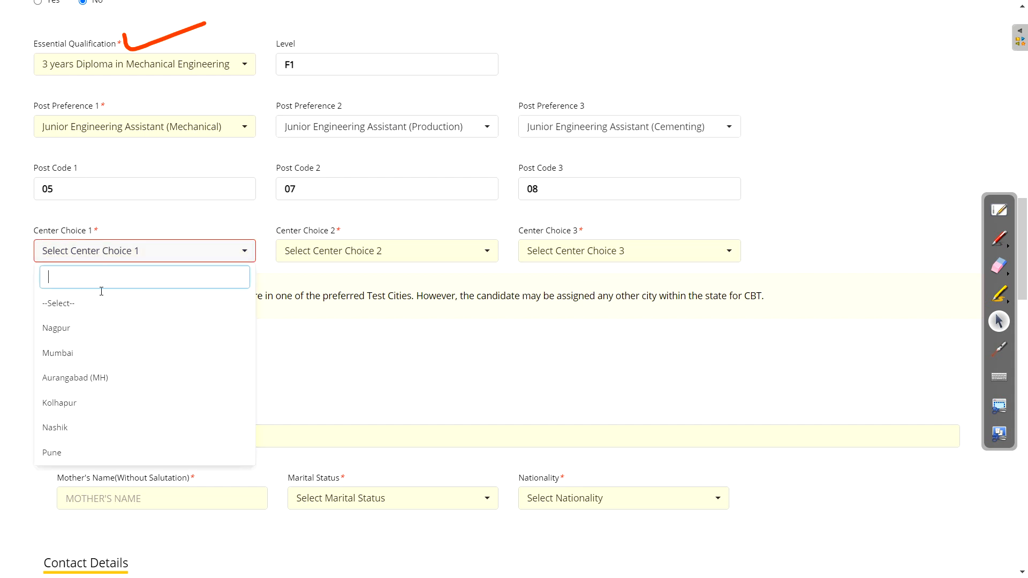
pyautogui.click(73, 354)
pyautogui.click(349, 253)
pyautogui.click(311, 378)
# - Try Mumbai as Center Choice 3, set it to Pune instead, and review the Center Choice 1 options
pyautogui.click(583, 262)
pyautogui.click(535, 352)
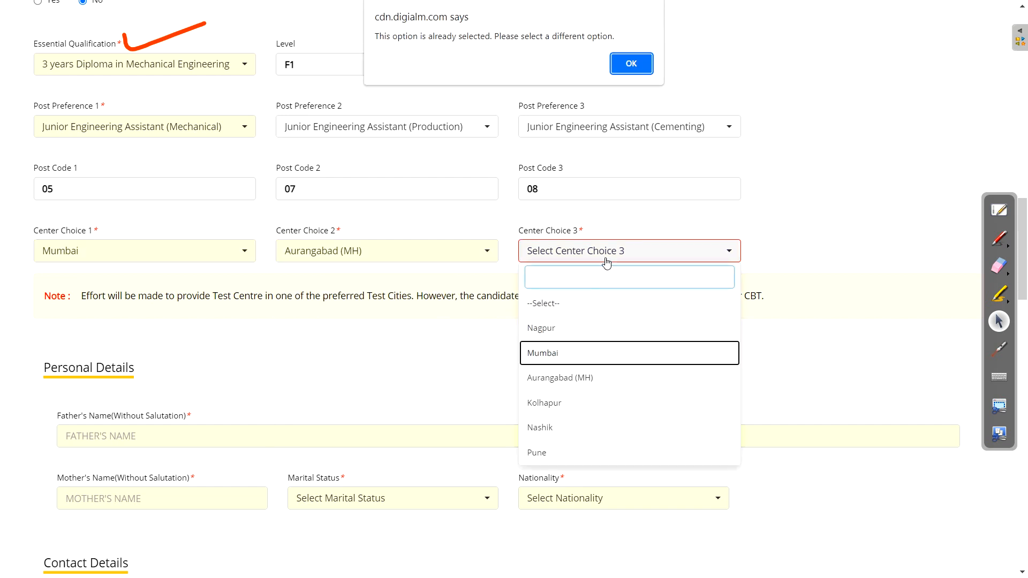
pyautogui.click(621, 68)
pyautogui.click(573, 250)
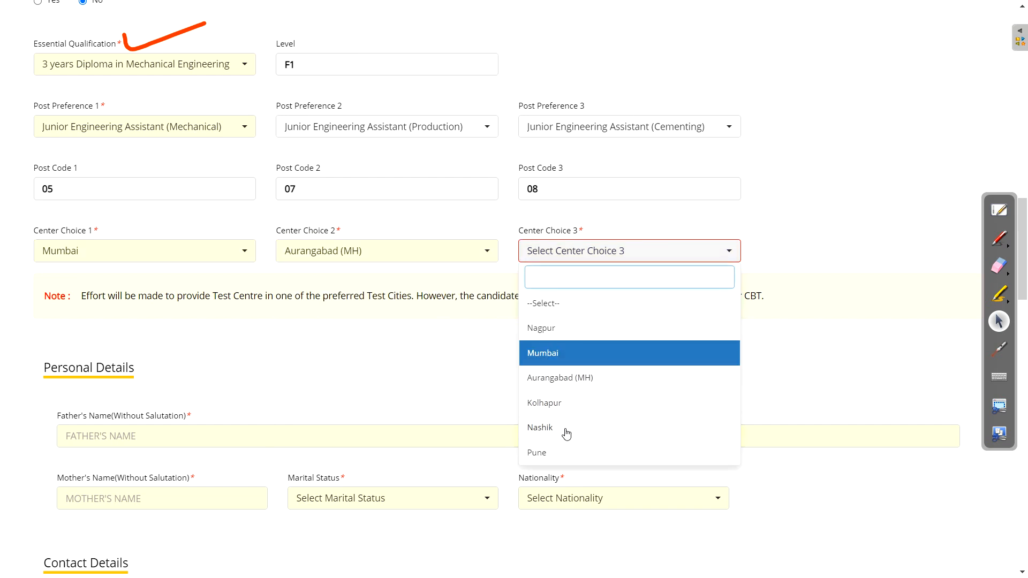
pyautogui.click(543, 451)
pyautogui.click(266, 365)
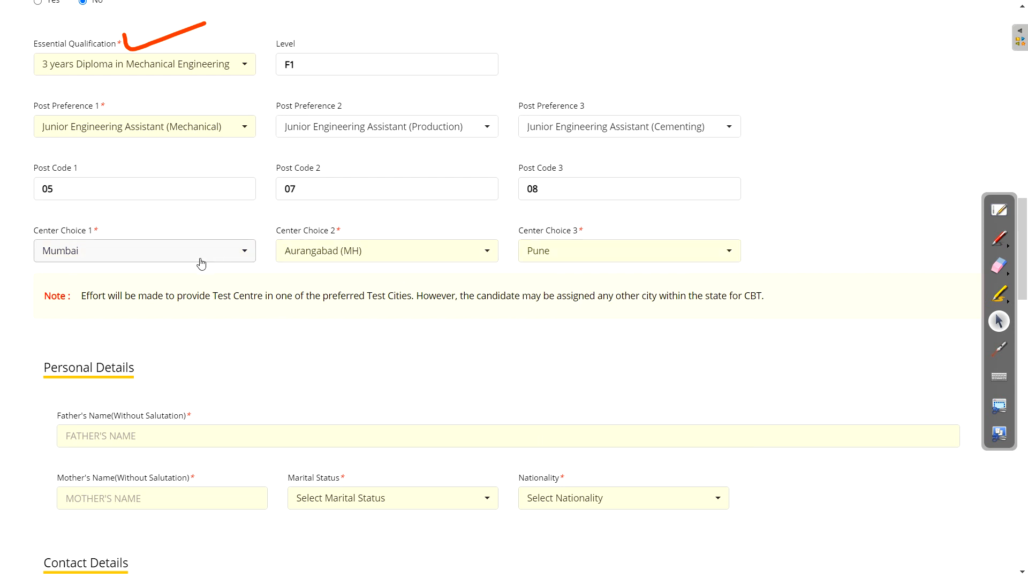
pyautogui.click(80, 257)
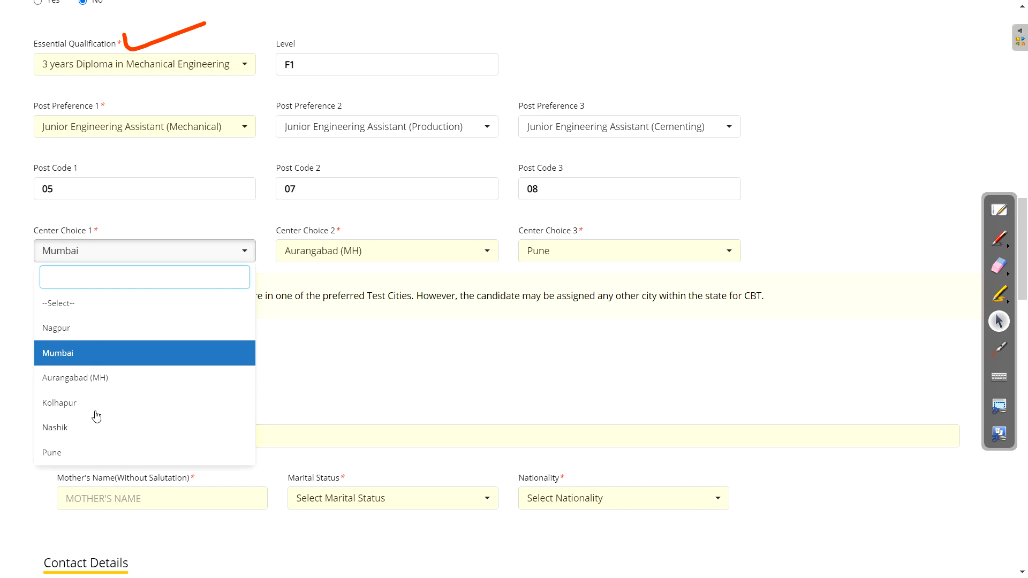
pyautogui.click(449, 280)
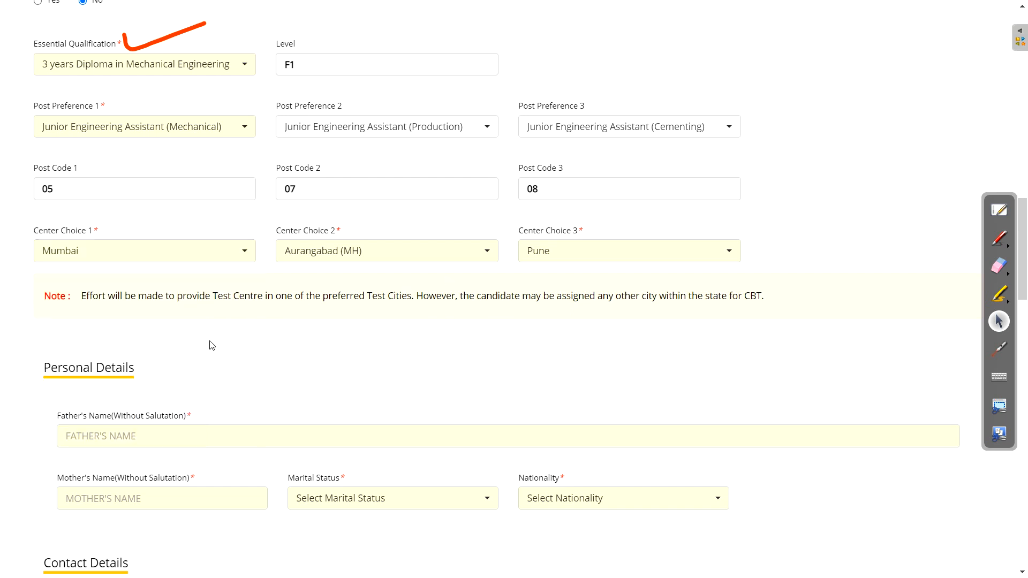
# - Draw a red arrow from the Father's Name label in Personal Details to a handwritten note "(SSC)"
pyautogui.scroll(-5, 492, 322)
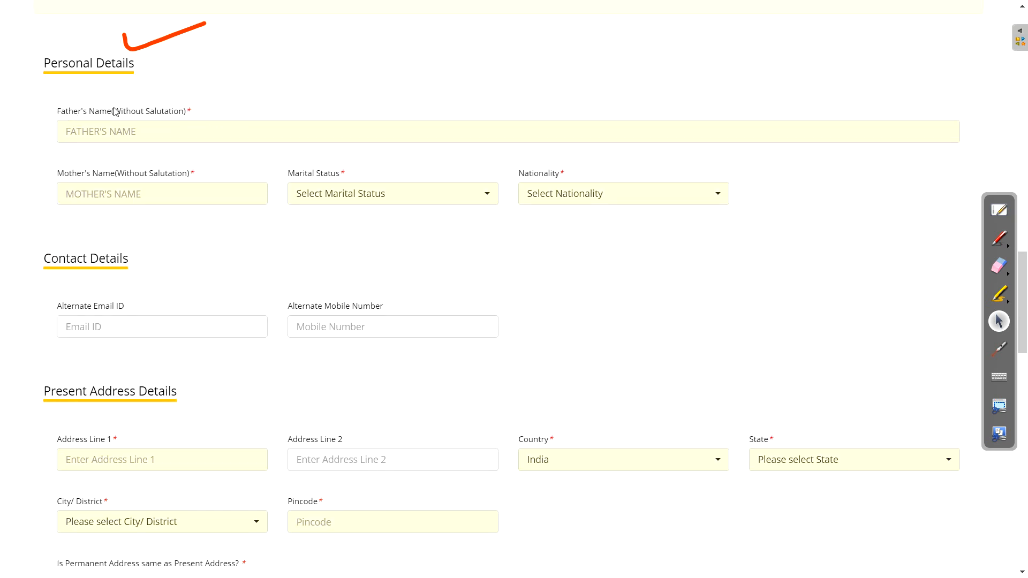
pyautogui.click(999, 241)
pyautogui.moveTo(201, 112)
pyautogui.mouseDown()
pyautogui.moveTo(233, 96)
pyautogui.moveTo(226, 108)
pyautogui.mouseUp()
pyautogui.moveTo(267, 81)
pyautogui.mouseDown()
pyautogui.moveTo(251, 100)
pyautogui.moveTo(303, 100)
pyautogui.mouseUp()
pyautogui.moveTo(306, 76); pyautogui.dragTo(306, 117)
pyautogui.moveTo(248, 70); pyautogui.dragTo(259, 117)
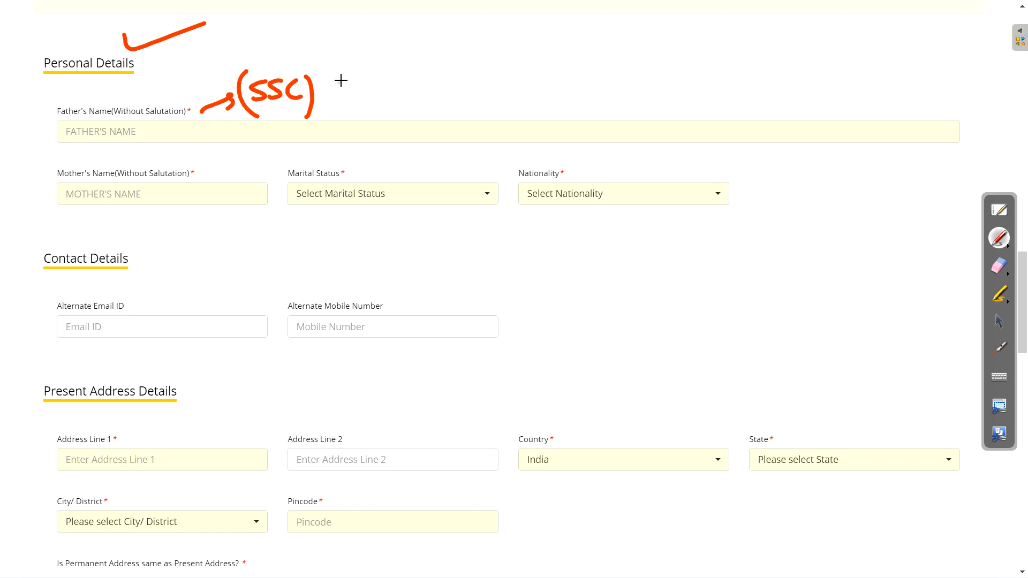
# - Extend the red note with an arrow and the word "spelling", and draw a tick beside the Mother's Name label
pyautogui.moveTo(317, 88)
pyautogui.mouseDown()
pyautogui.moveTo(342, 84)
pyautogui.moveTo(343, 96)
pyautogui.mouseUp()
pyautogui.moveTo(362, 75)
pyautogui.mouseDown()
pyautogui.moveTo(350, 94)
pyautogui.moveTo(374, 109)
pyautogui.mouseUp()
pyautogui.moveTo(382, 86)
pyautogui.mouseDown()
pyautogui.moveTo(397, 77)
pyautogui.moveTo(406, 88)
pyautogui.mouseUp()
pyautogui.moveTo(421, 60); pyautogui.dragTo(431, 85)
pyautogui.click(431, 61)
pyautogui.moveTo(437, 70)
pyautogui.mouseDown()
pyautogui.moveTo(447, 84)
pyautogui.moveTo(475, 84)
pyautogui.mouseUp()
pyautogui.moveTo(368, 63); pyautogui.dragTo(370, 107)
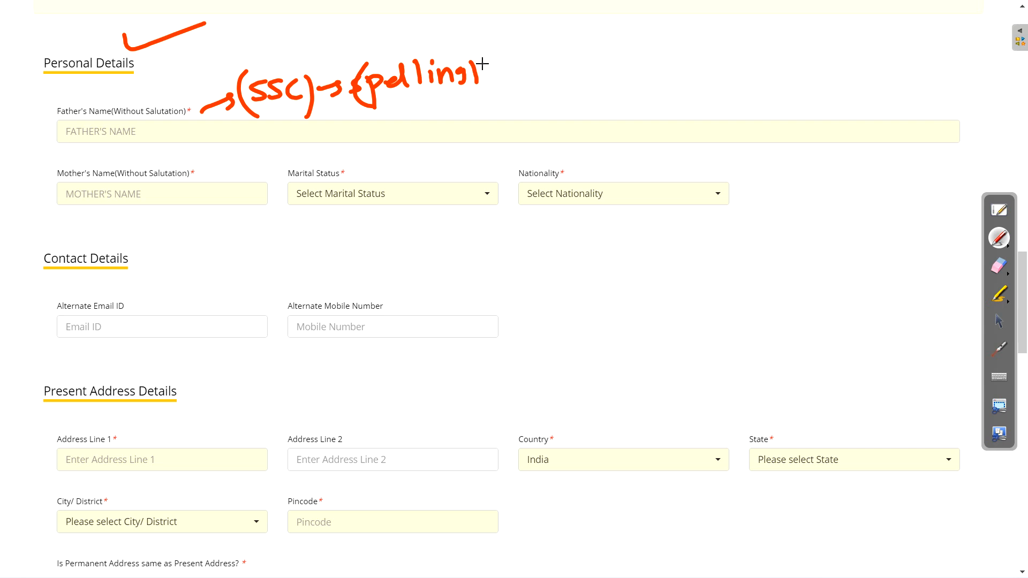
pyautogui.moveTo(39, 182); pyautogui.dragTo(70, 166)
pyautogui.click(998, 321)
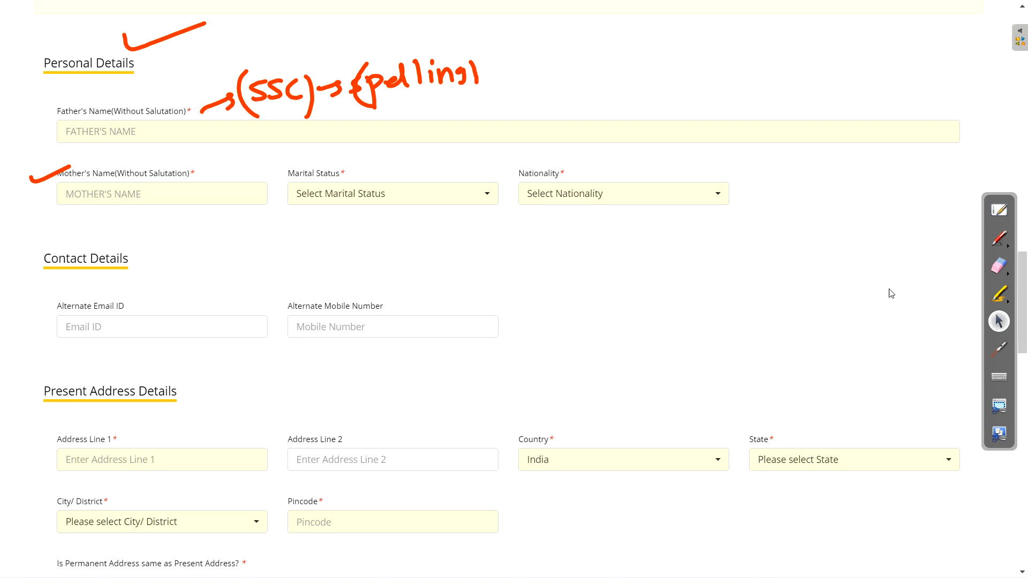
# - Set the marital status to Married and nationality to a citizen of India, and highlight the alternate email and mobile labels
pyautogui.click(396, 201)
pyautogui.click(327, 270)
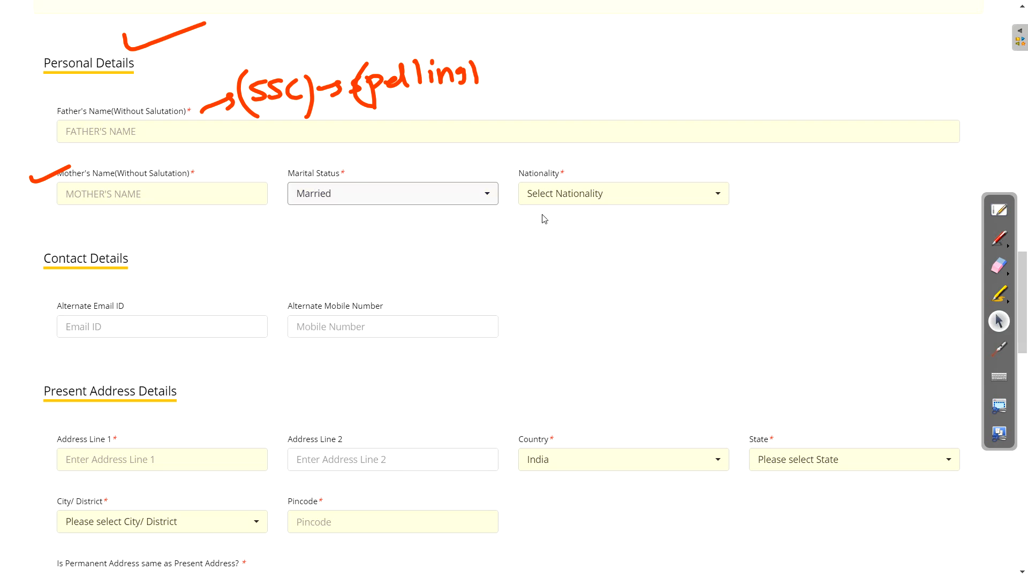
pyautogui.click(537, 195)
pyautogui.click(157, 278)
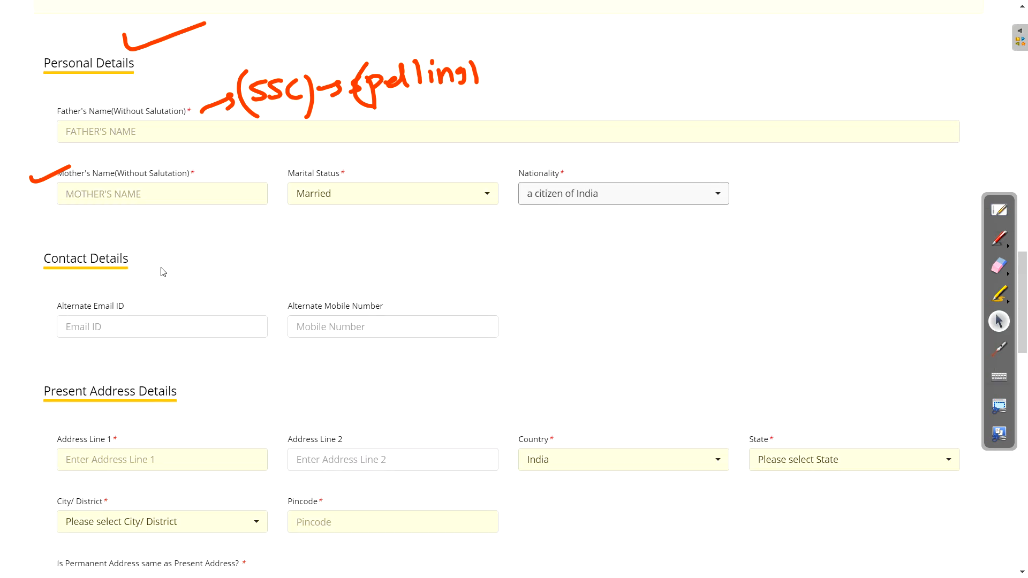
pyautogui.moveTo(65, 308); pyautogui.dragTo(116, 312)
pyautogui.moveTo(294, 307); pyautogui.dragTo(331, 319)
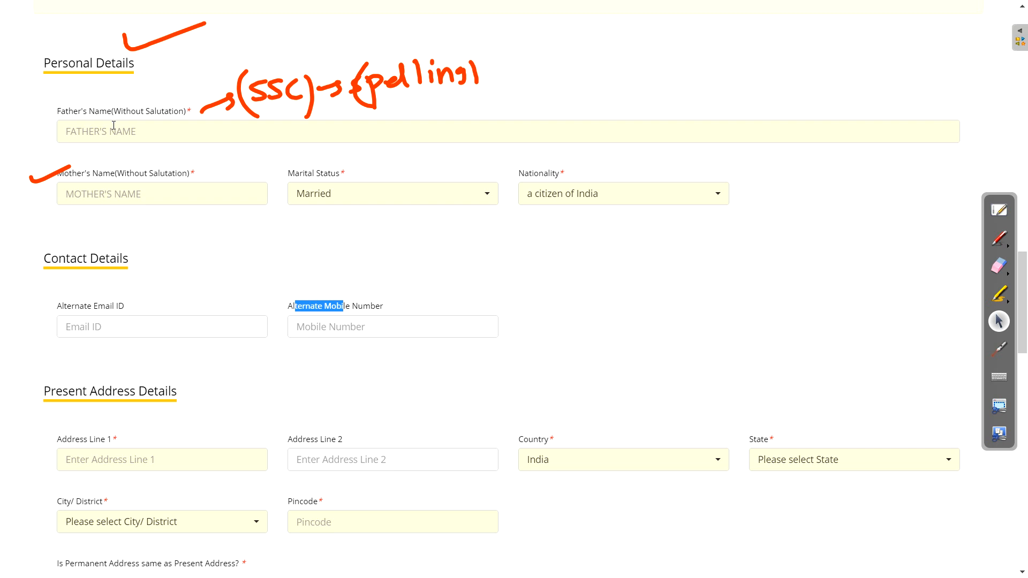
# - Set the present address state to Maharashtra and district to Beed, enter the pincode, and mark the permanent address as the same
pyautogui.scroll(-5, 737, 209)
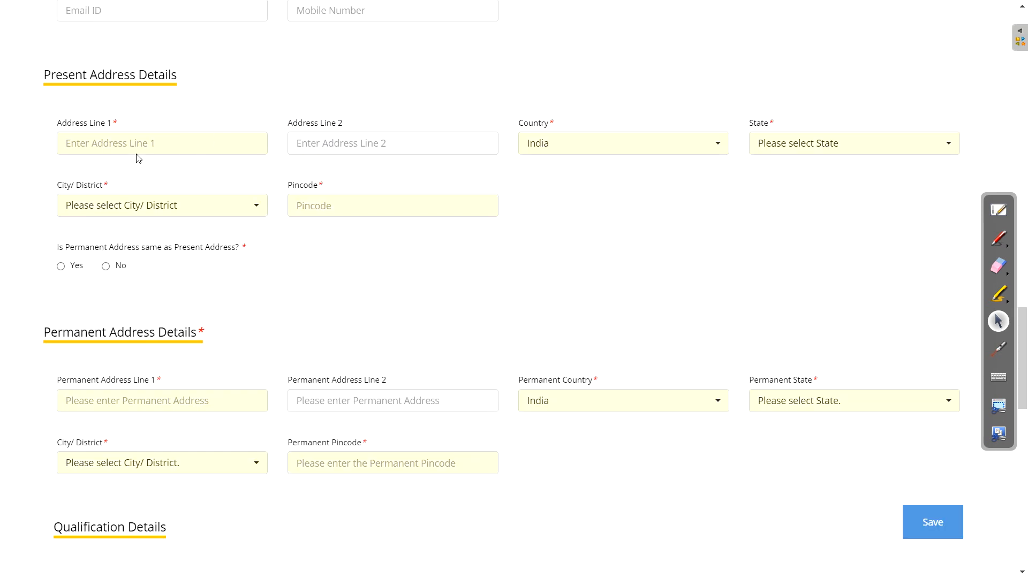
pyautogui.click(575, 141)
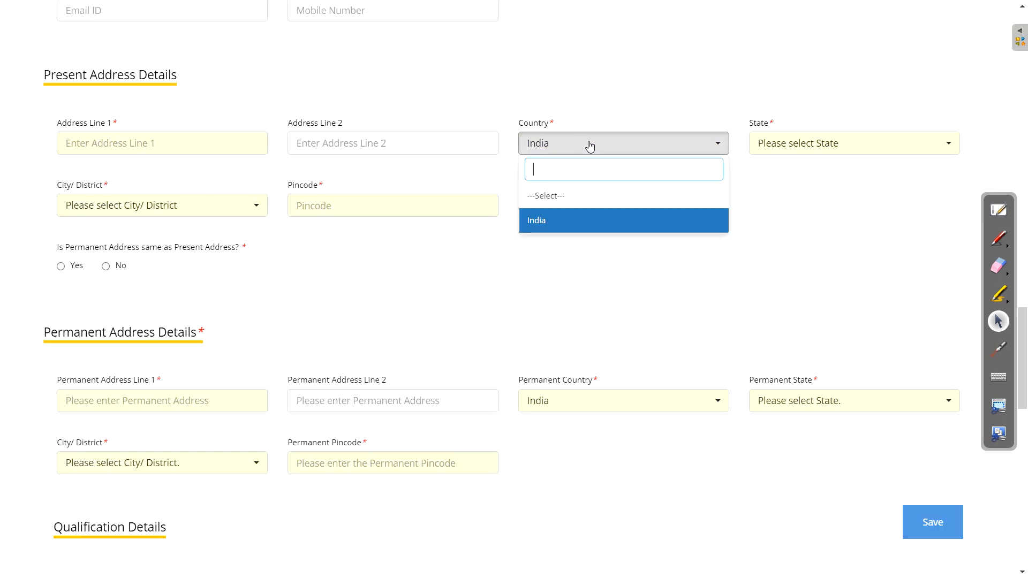
pyautogui.click(772, 145)
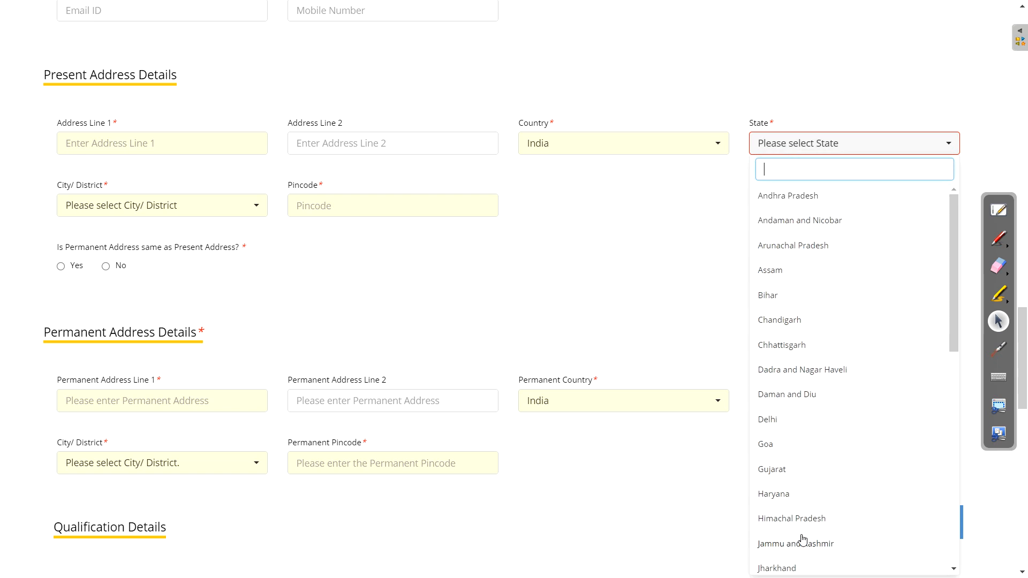
pyautogui.write('maha')
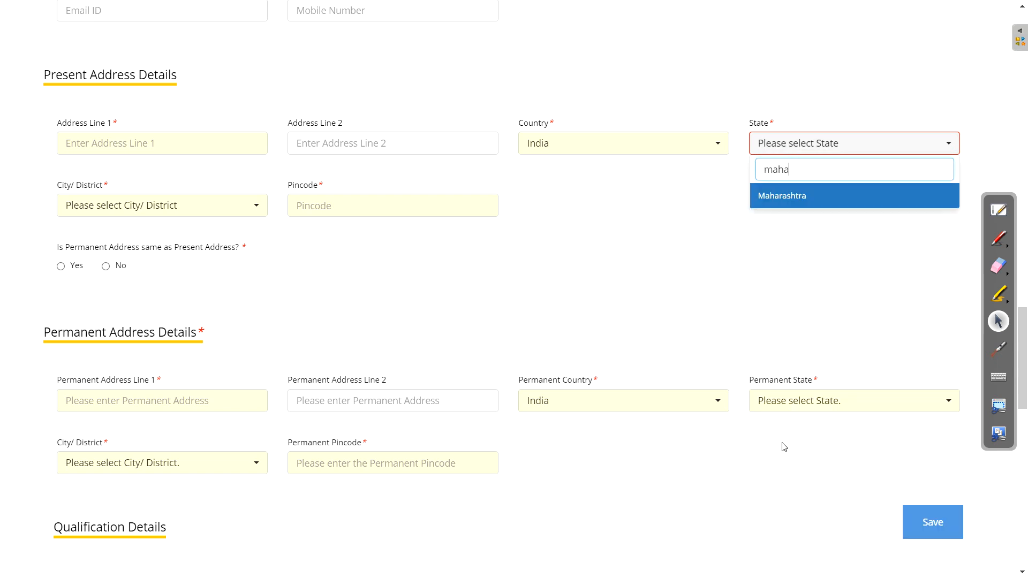
pyautogui.click(781, 196)
pyautogui.click(108, 209)
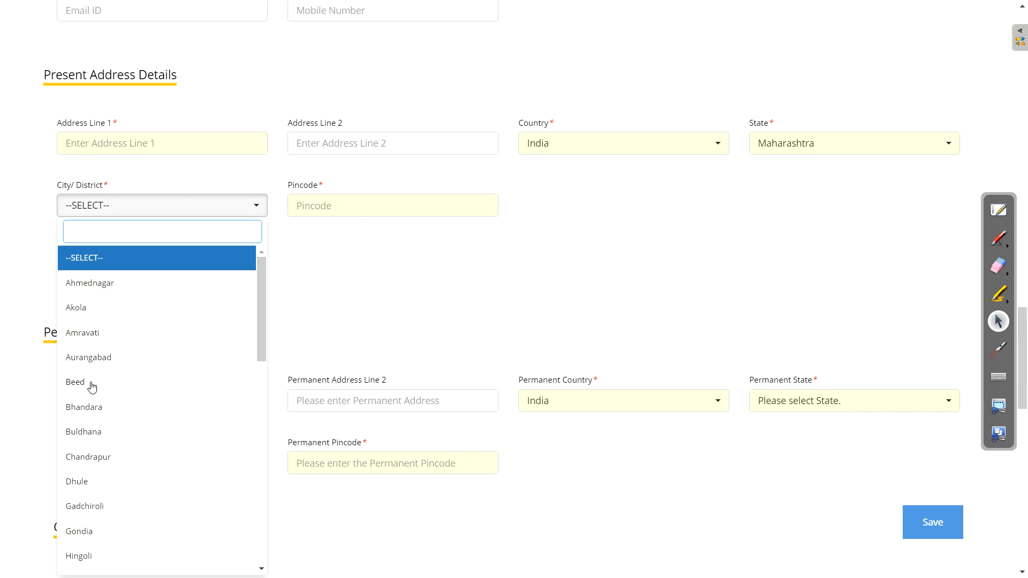
pyautogui.click(96, 323)
pyautogui.click(337, 212)
pyautogui.write('140265')
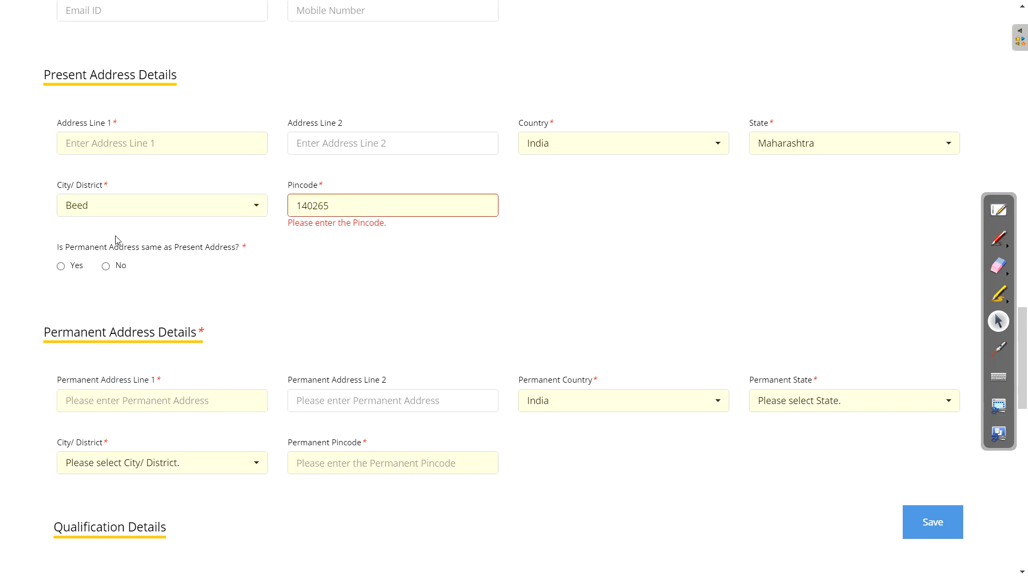
pyautogui.click(60, 266)
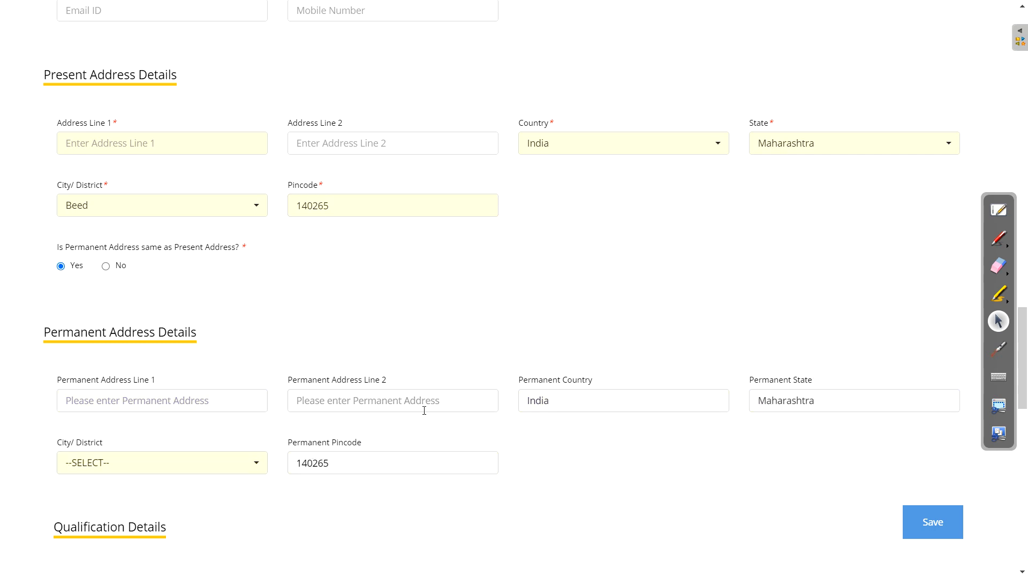
# - Fill in the Matriculation/10th details with board name STATE, passing year 2013 and 76 percent marks
pyautogui.scroll(-9, 179, 278)
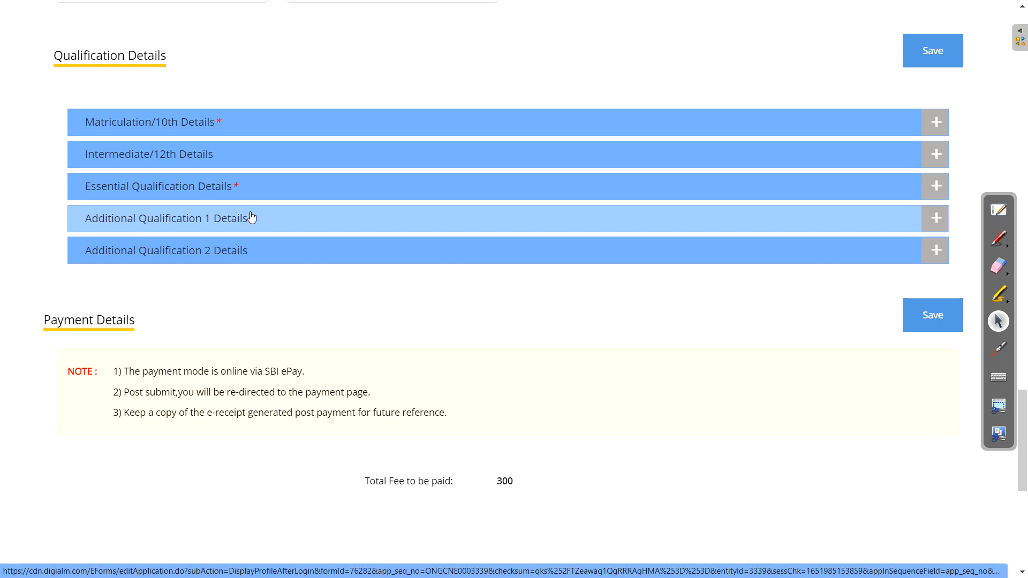
pyautogui.click(191, 124)
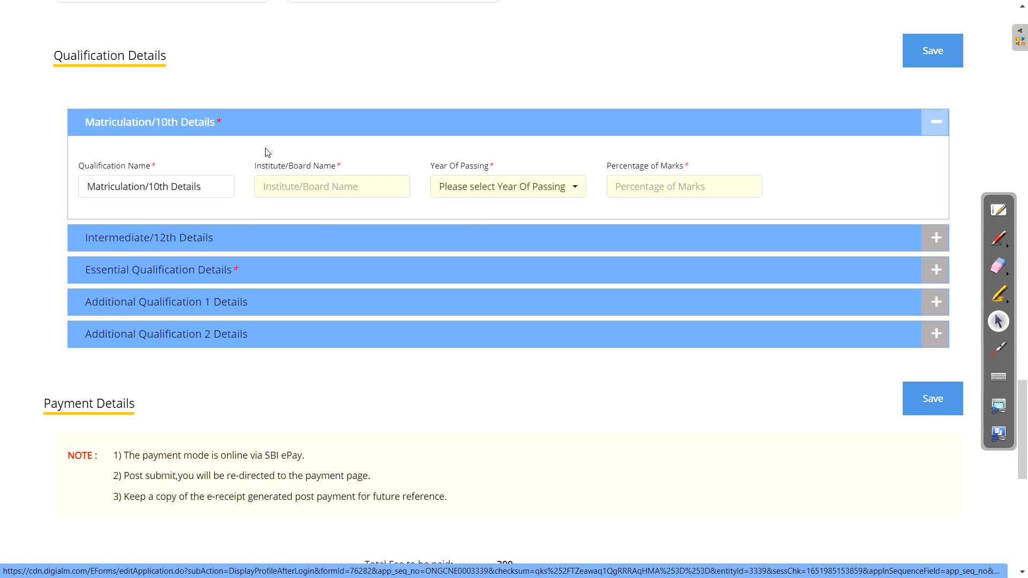
pyautogui.click(297, 187)
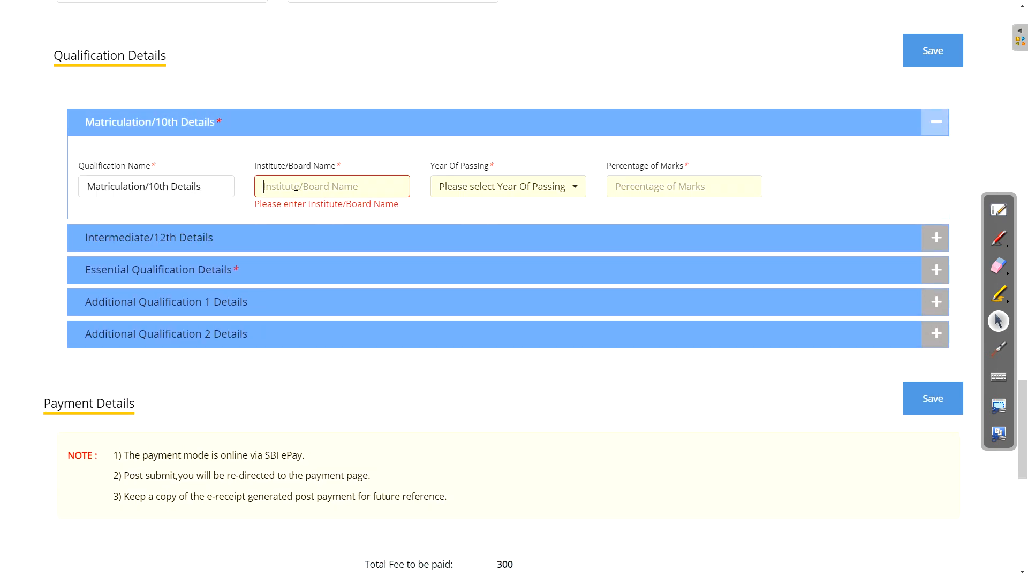
pyautogui.write('s')
pyautogui.press('BackSpace')
pyautogui.write('STATE')
pyautogui.click(501, 187)
pyautogui.moveTo(580, 292); pyautogui.dragTo(574, 477)
pyautogui.scroll(-1, 575, 477)
pyautogui.click(466, 535)
pyautogui.click(681, 186)
pyautogui.write('76')
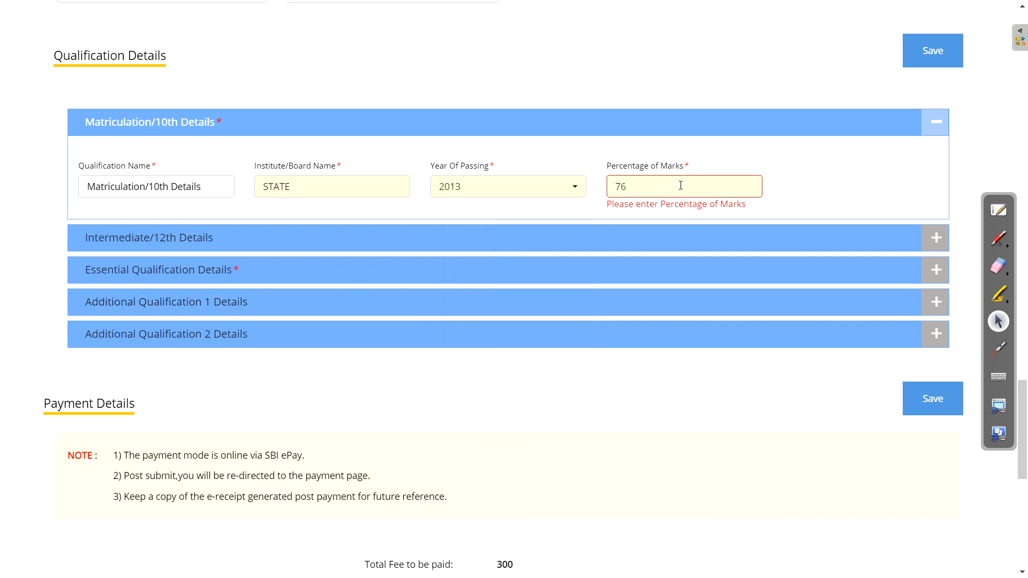
# - In the Essential Qualification Details for Diploma in Mechanical, enter the college/university name MSBTE and course duration 3
pyautogui.click(231, 272)
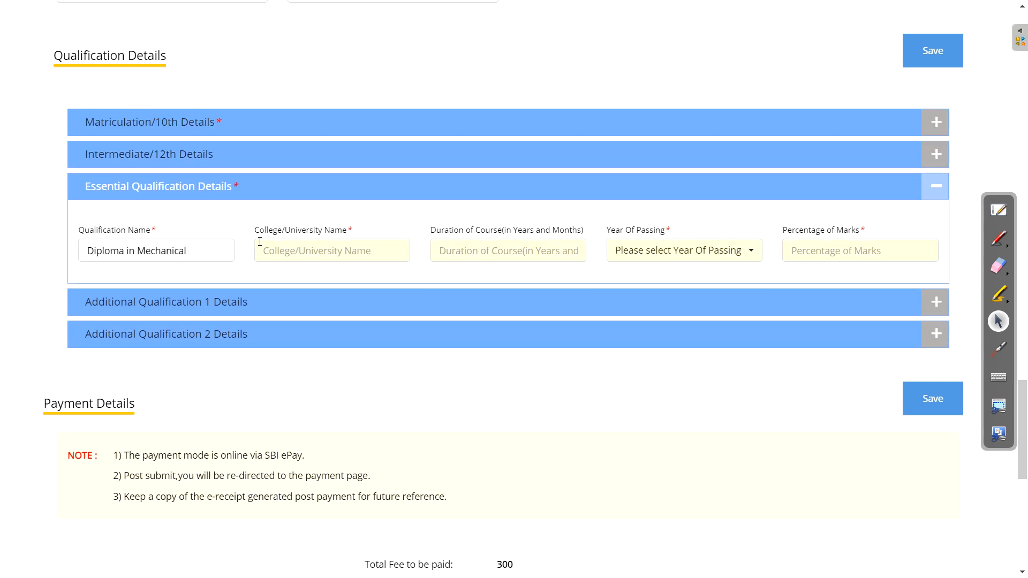
pyautogui.doubleClick(189, 256)
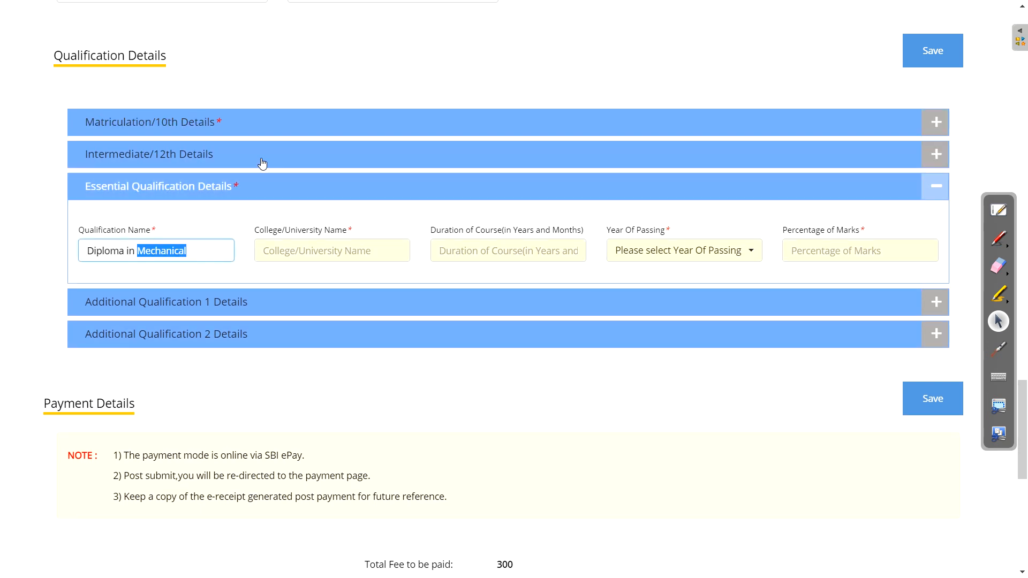
pyautogui.moveTo(125, 259); pyautogui.dragTo(196, 255)
pyautogui.click(373, 251)
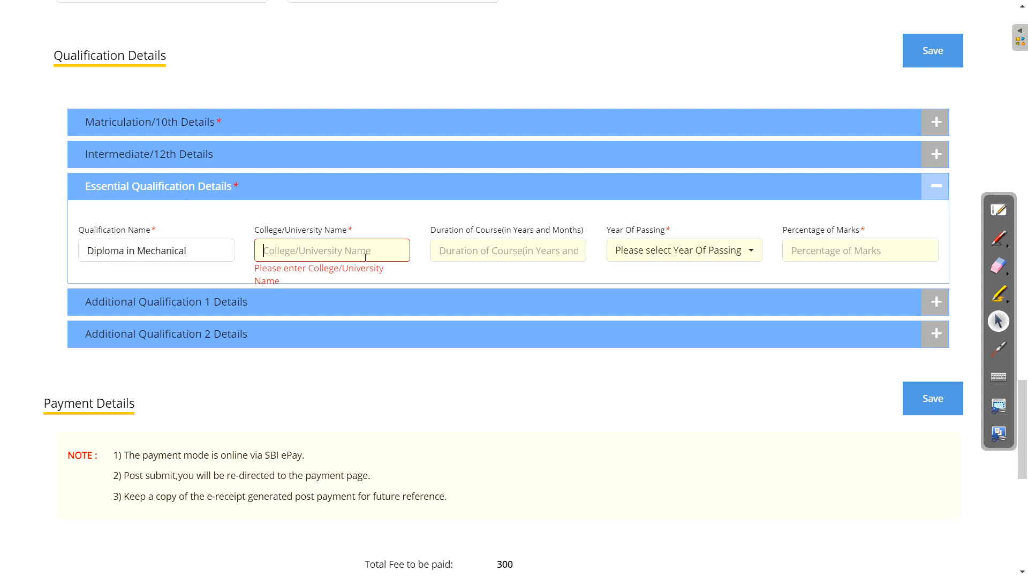
pyautogui.write('MSBTE')
pyautogui.click(490, 250)
pyautogui.write('3')
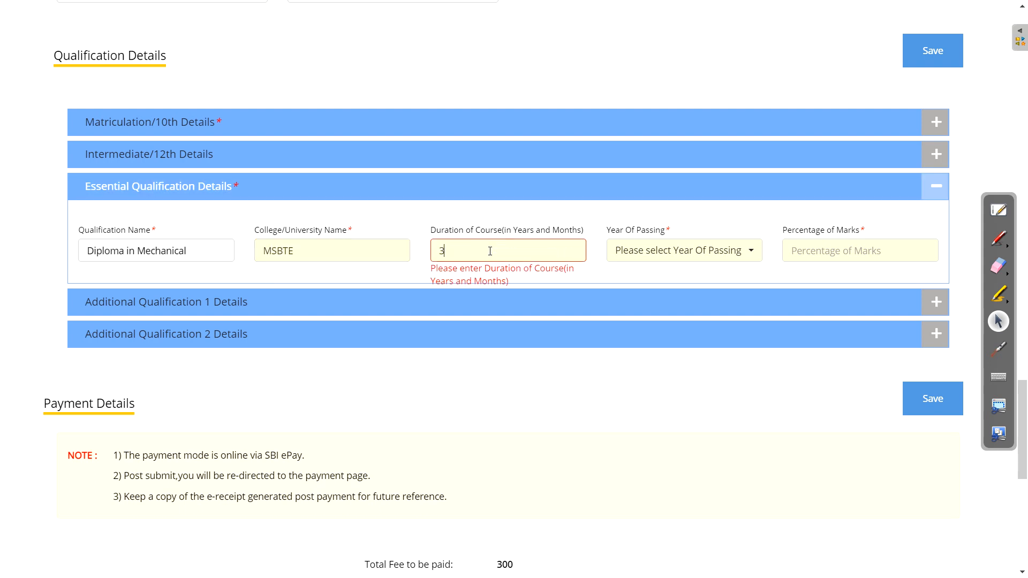
# - Set the diploma's year of passing to 2016 and its percentage of marks to 60
pyautogui.click(650, 248)
pyautogui.click(650, 403)
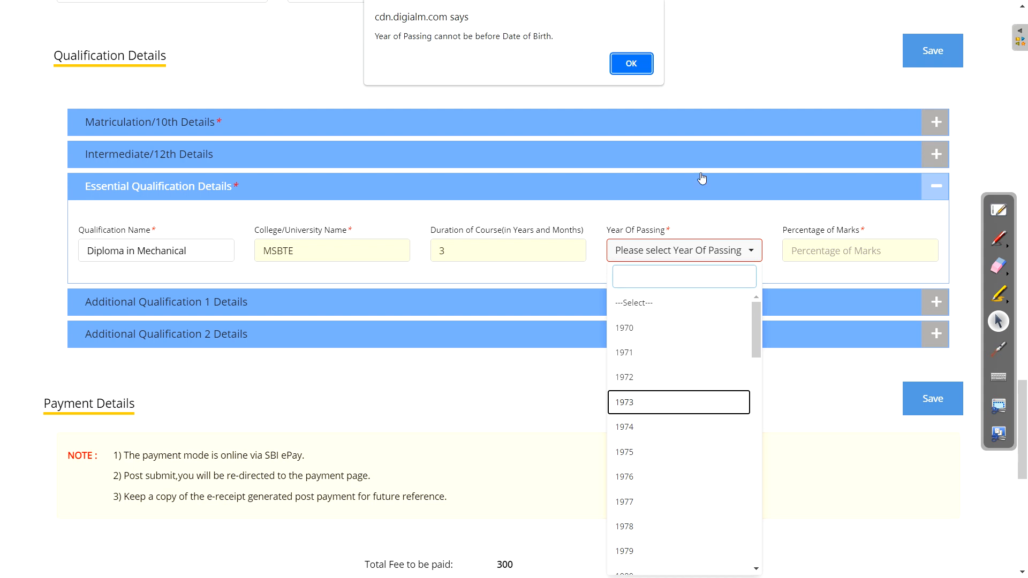
pyautogui.click(638, 70)
pyautogui.click(684, 250)
pyautogui.moveTo(756, 319); pyautogui.dragTo(752, 557)
pyautogui.click(636, 413)
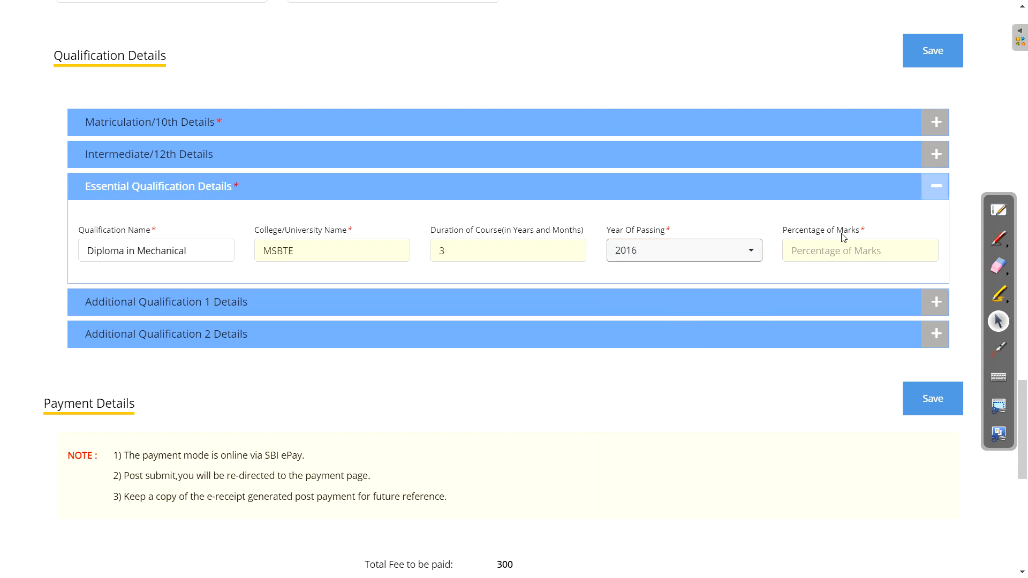
pyautogui.write('60')
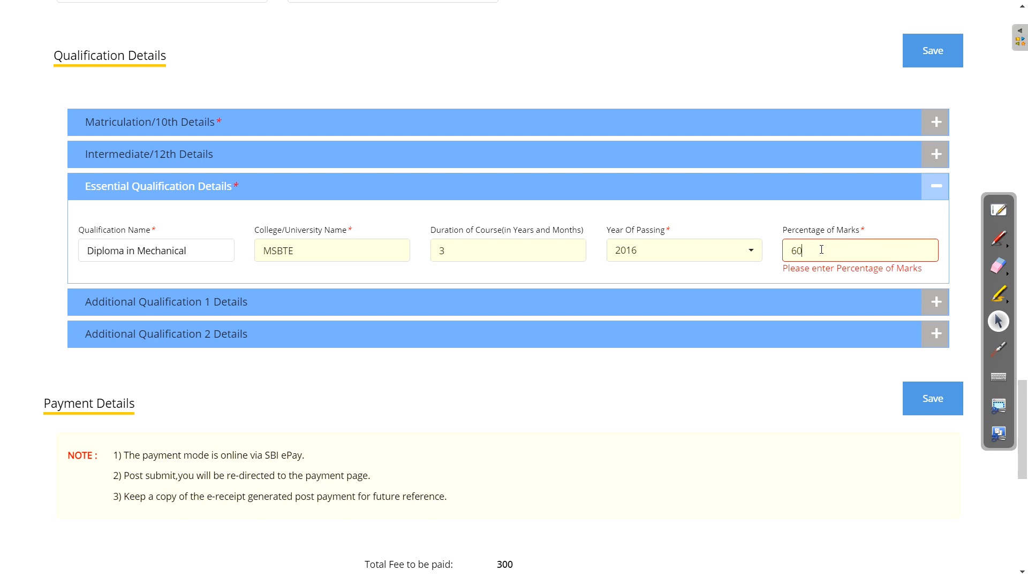
# - Expand the two additional qualification sections, and circle the total fee of 300 in red with a tick beside it
pyautogui.click(374, 307)
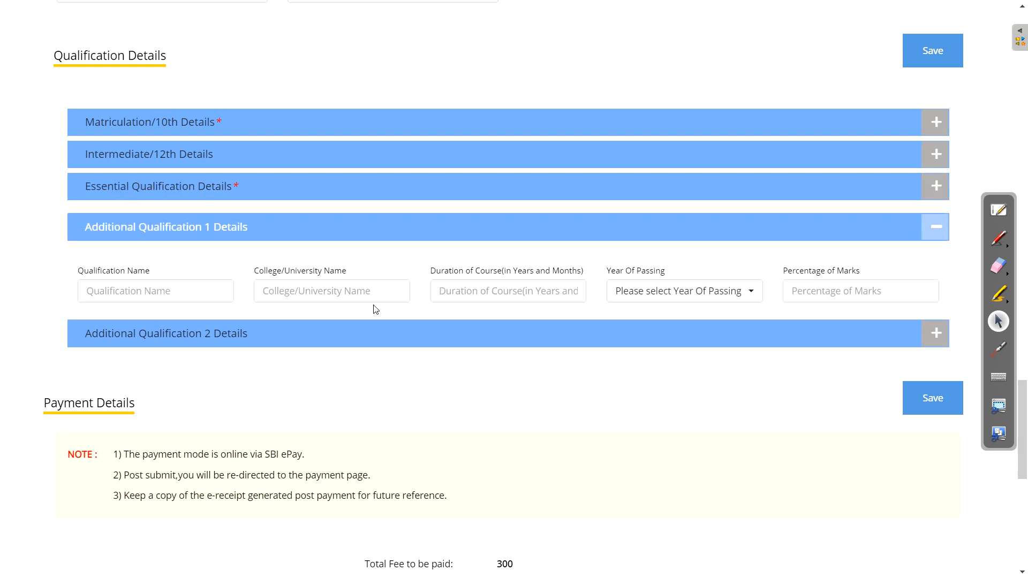
pyautogui.click(282, 336)
pyautogui.scroll(-7, 958, 297)
pyautogui.click(999, 239)
pyautogui.moveTo(509, 156)
pyautogui.mouseDown()
pyautogui.moveTo(495, 169)
pyautogui.moveTo(537, 167)
pyautogui.mouseUp()
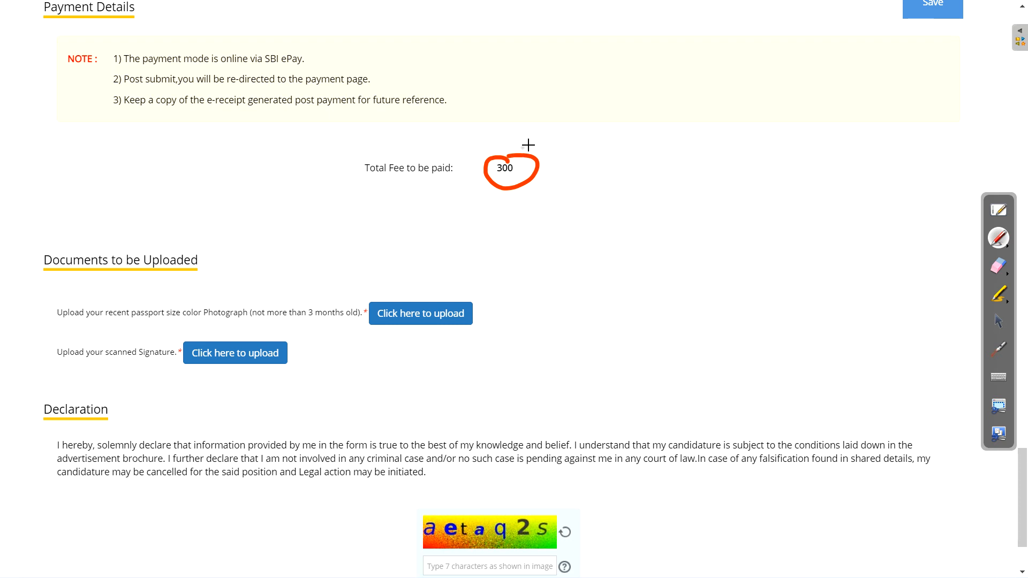
pyautogui.moveTo(543, 176); pyautogui.dragTo(610, 158)
# - Underline the passport photograph and signature upload instructions in red and bracket the words "3 months old"
pyautogui.moveTo(194, 323); pyautogui.dragTo(277, 330)
pyautogui.moveTo(71, 330); pyautogui.dragTo(189, 326)
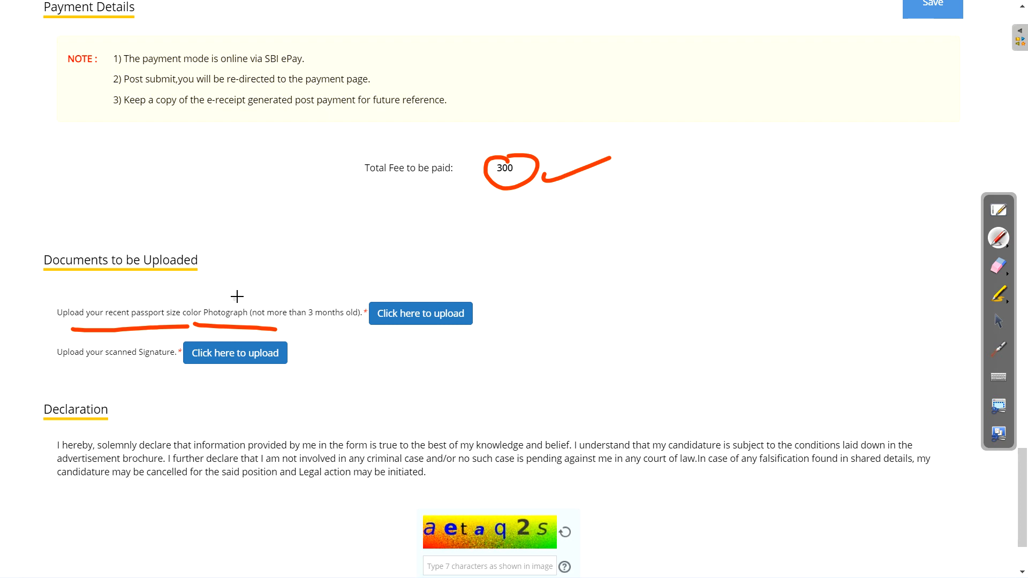
pyautogui.moveTo(311, 300)
pyautogui.mouseDown()
pyautogui.moveTo(327, 325)
pyautogui.moveTo(356, 330)
pyautogui.mouseUp()
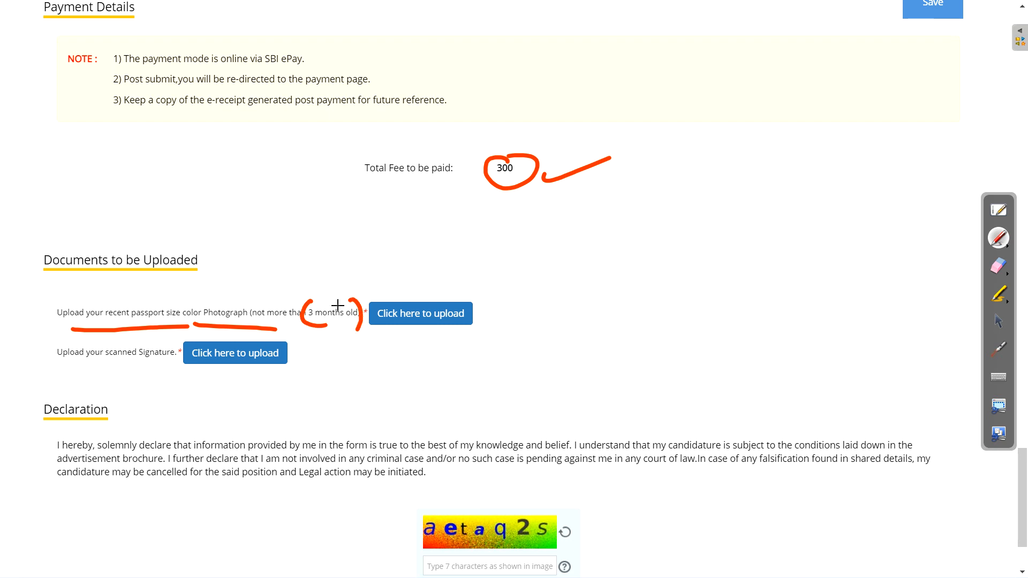
pyautogui.moveTo(109, 372); pyautogui.dragTo(250, 369)
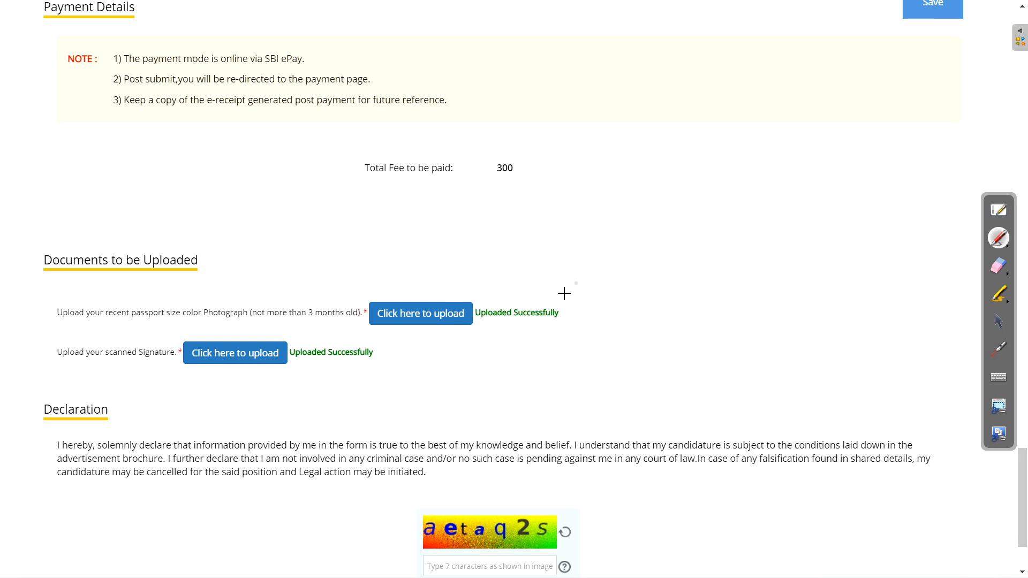
# - Draw red marks by the upload statuses of the photograph and the signature
pyautogui.moveTo(488, 328)
pyautogui.mouseDown()
pyautogui.moveTo(543, 325)
pyautogui.moveTo(547, 299)
pyautogui.mouseUp()
pyautogui.moveTo(353, 339); pyautogui.dragTo(375, 336)
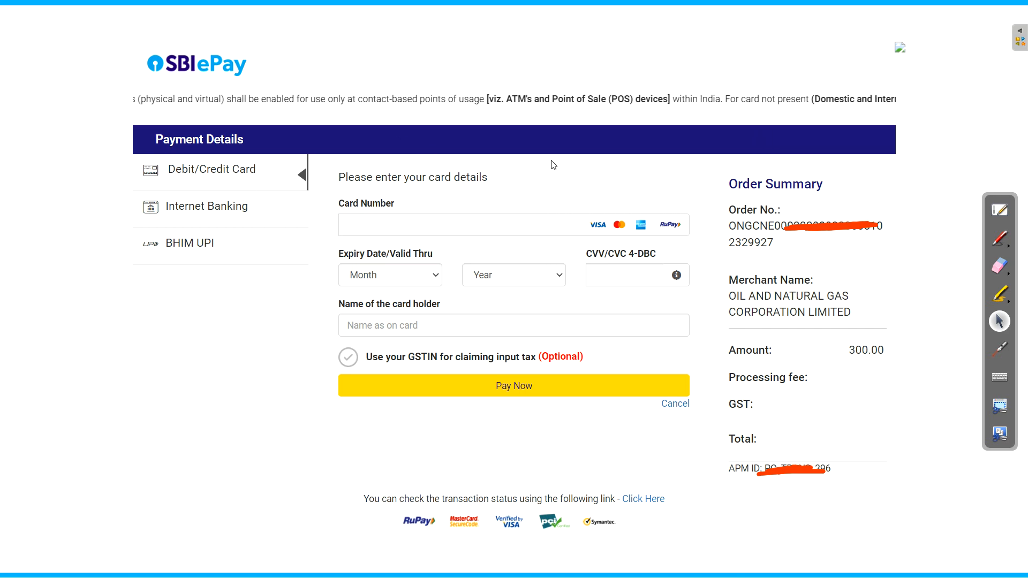
# - Select BHIM UPI as the payment method and handwrite "(Single)" in red above the payment details
pyautogui.click(189, 244)
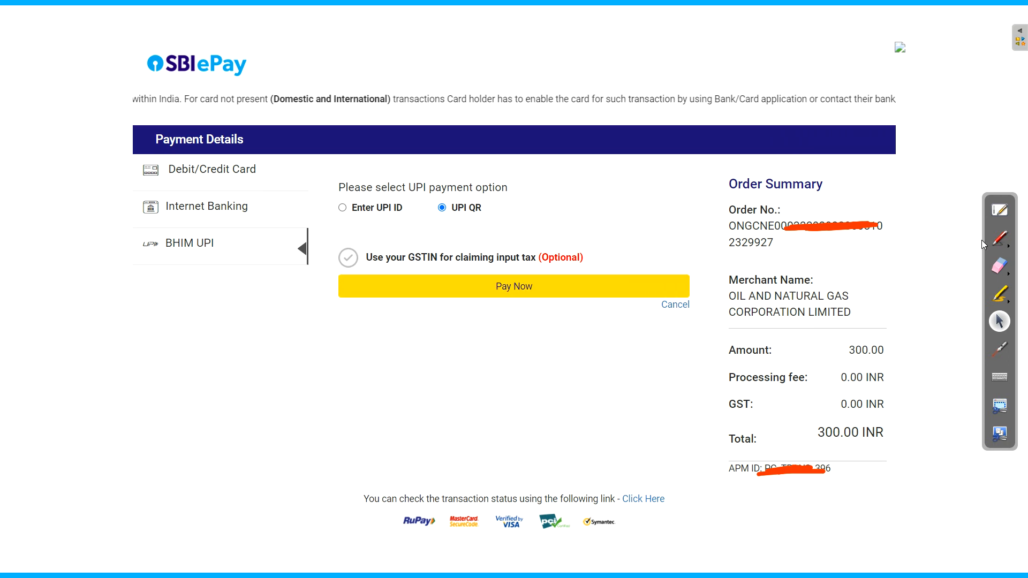
pyautogui.click(999, 239)
pyautogui.moveTo(455, 24); pyautogui.dragTo(471, 72)
pyautogui.moveTo(478, 31); pyautogui.dragTo(458, 56)
pyautogui.moveTo(483, 38); pyautogui.dragTo(485, 56)
pyautogui.moveTo(490, 46); pyautogui.dragTo(516, 66)
pyautogui.moveTo(525, 29); pyautogui.dragTo(542, 53)
pyautogui.moveTo(557, 29); pyautogui.dragTo(557, 64)
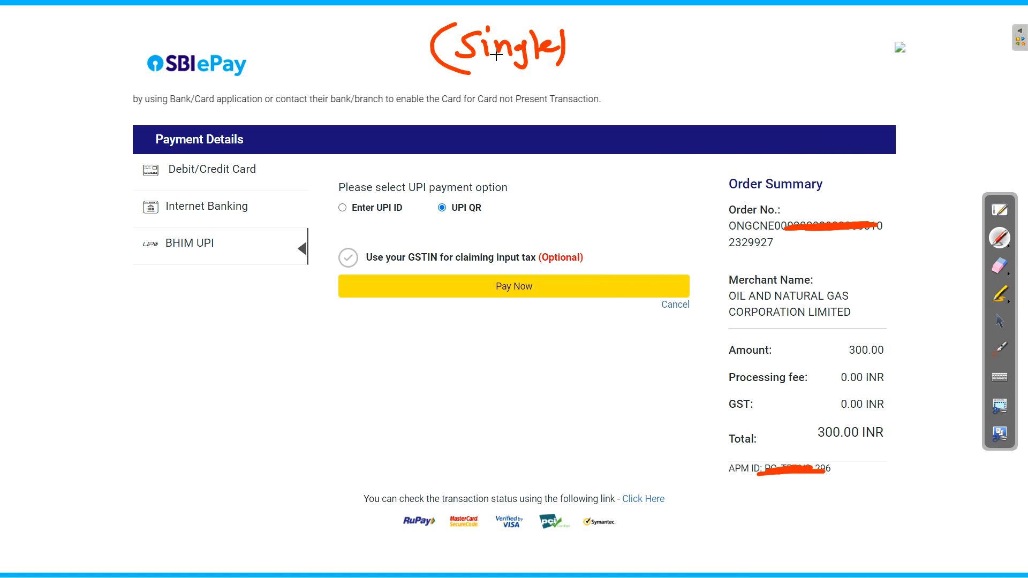
# - Handwrite "Strate" in red in the blank area below the UPI payment options
pyautogui.moveTo(333, 393)
pyautogui.mouseDown()
pyautogui.moveTo(300, 420)
pyautogui.moveTo(357, 436)
pyautogui.moveTo(393, 397)
pyautogui.moveTo(421, 391)
pyautogui.moveTo(423, 426)
pyautogui.mouseUp()
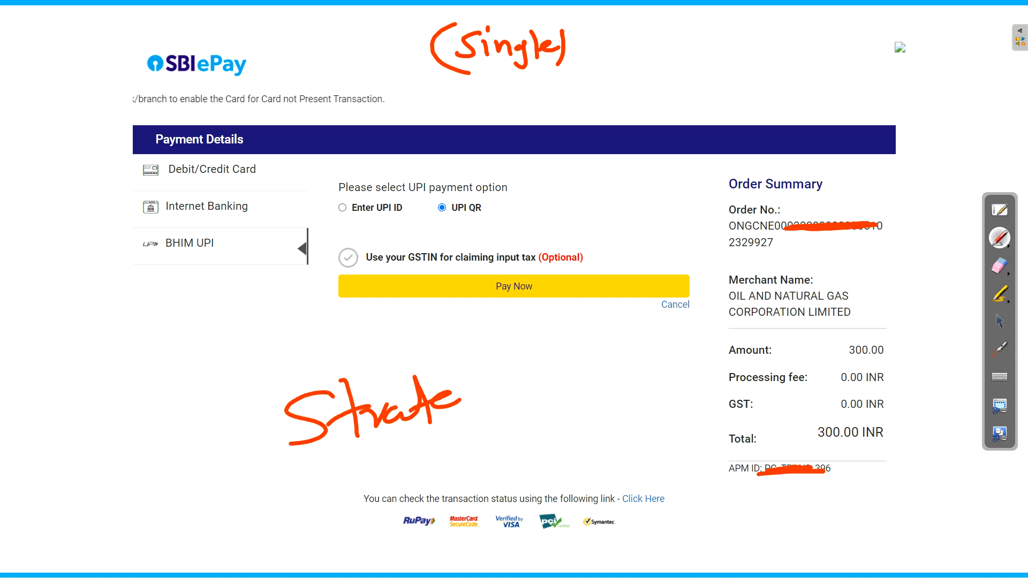